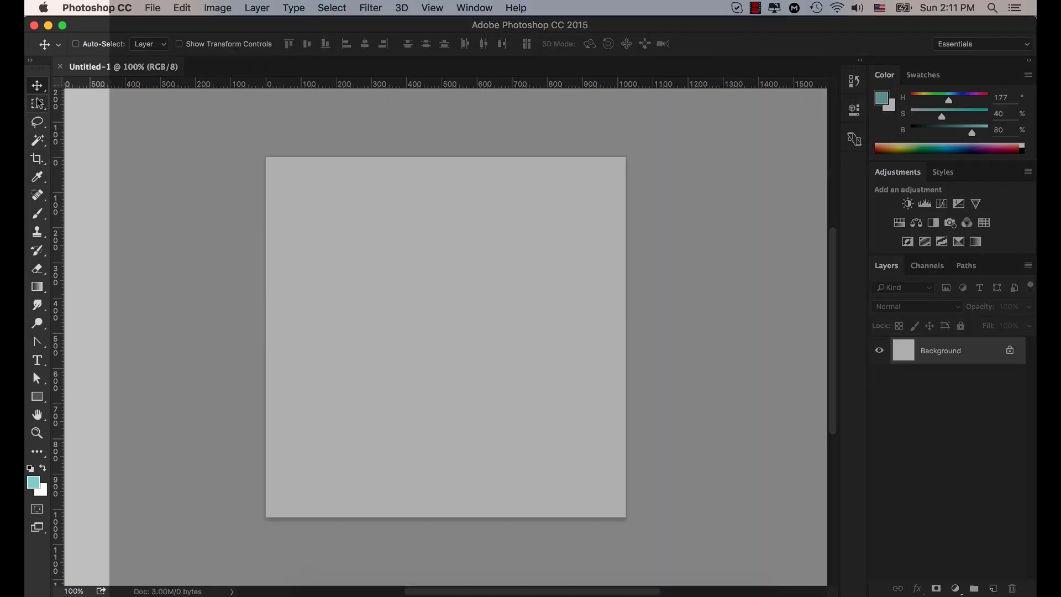
Examine the toolbox's tool groups, including the brush, stamp, history brush, gradient, smudge, dodge, type and path selection variants
left_click(37, 218)
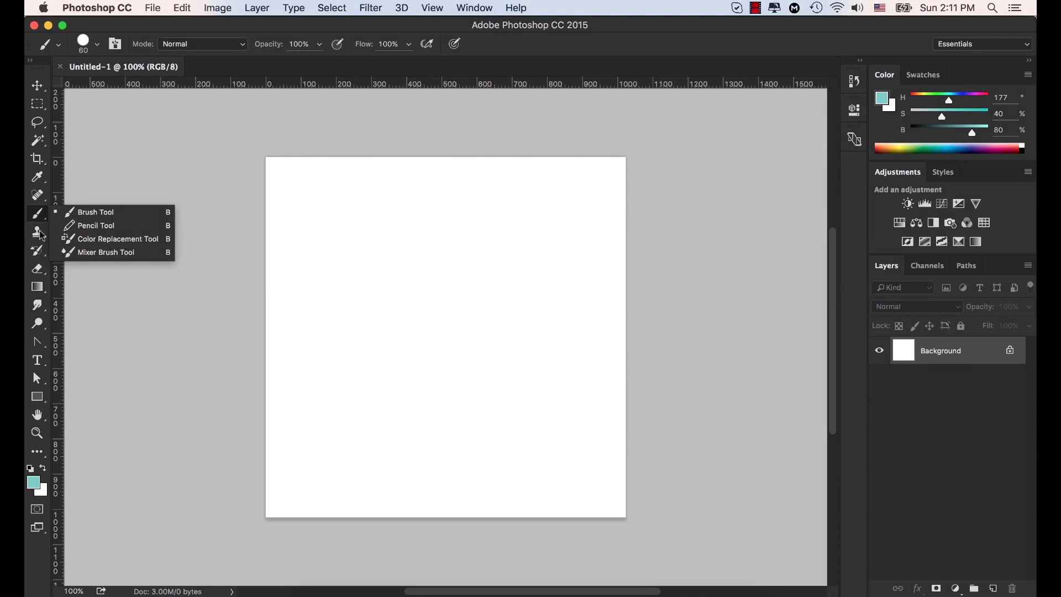
left_click(37, 231)
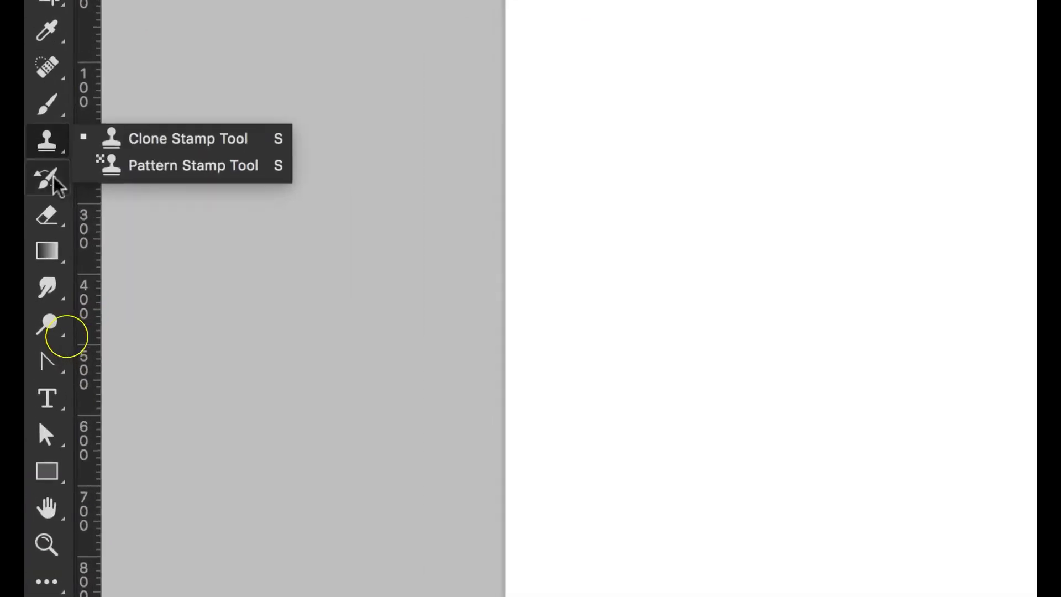
left_click(46, 213)
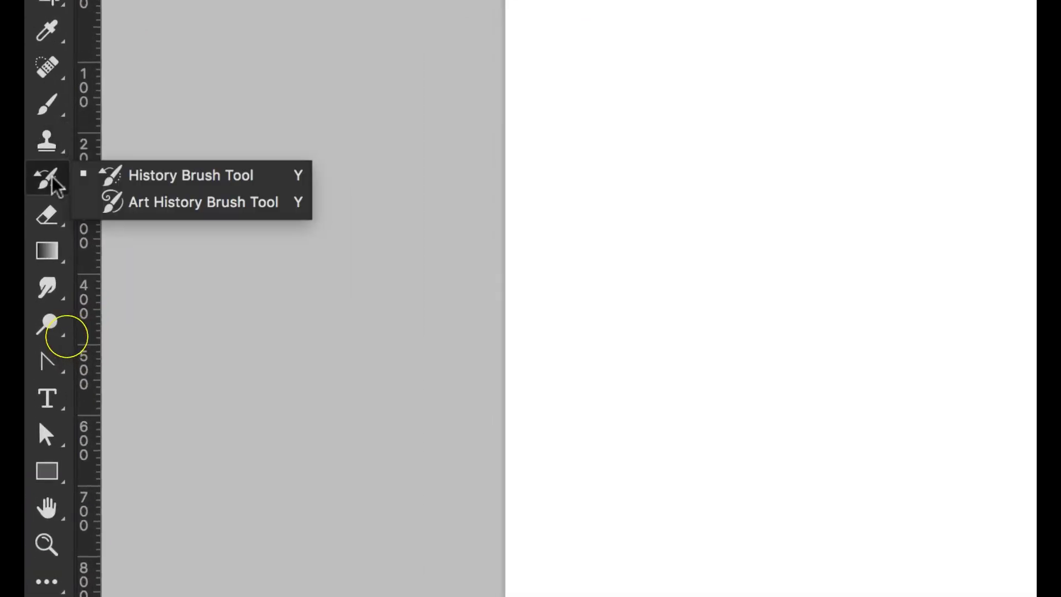
left_click(47, 251)
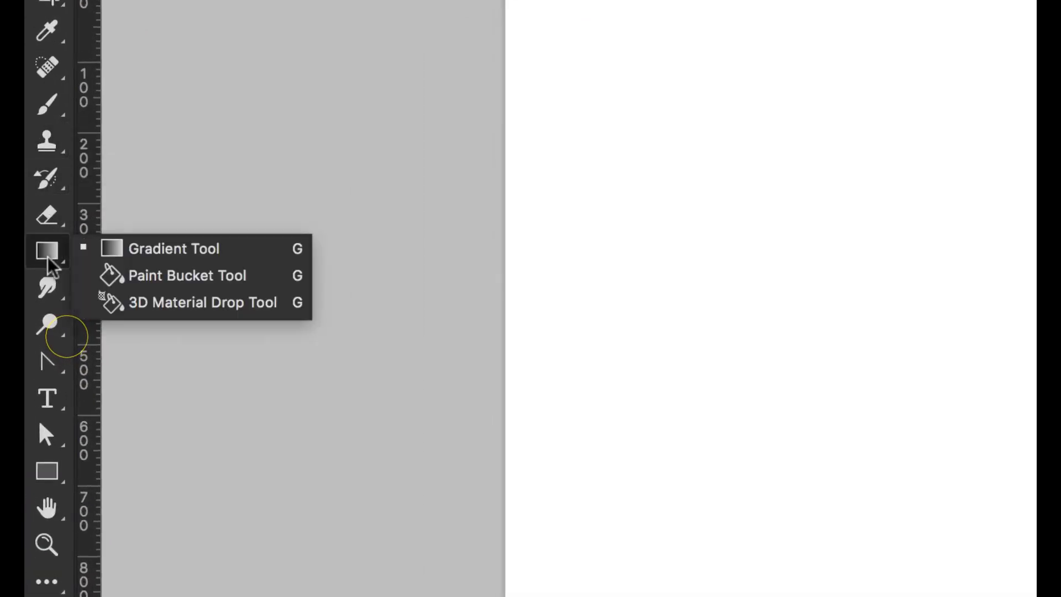
left_click(47, 289)
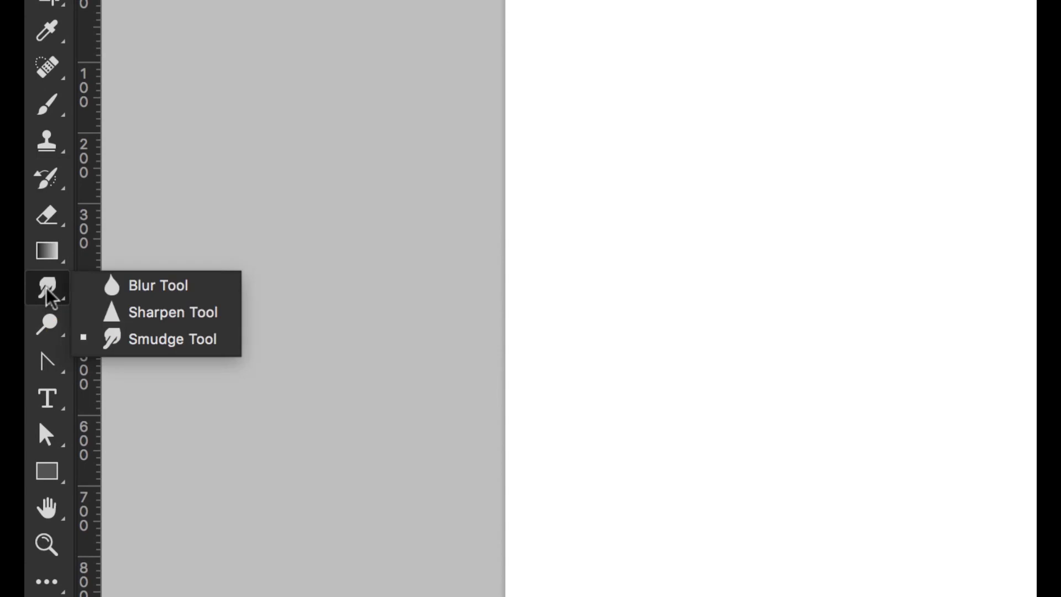
left_click(50, 327)
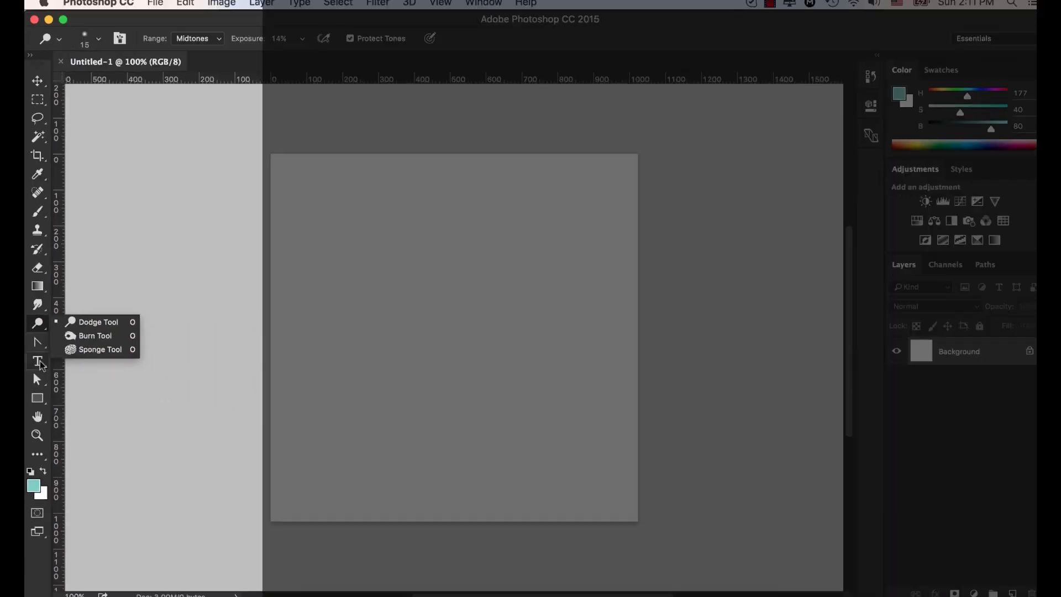
left_click(47, 398)
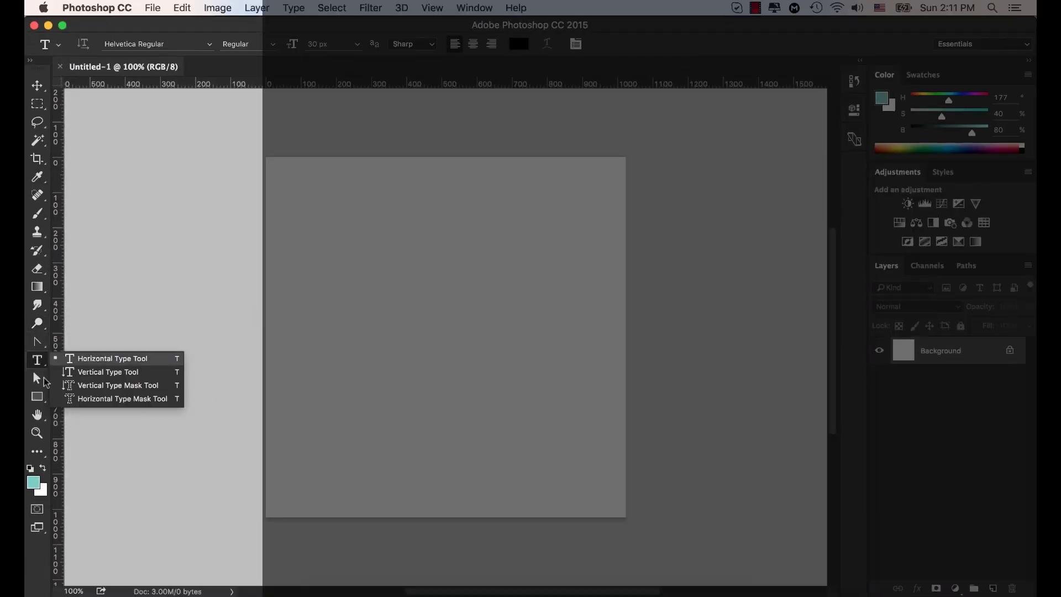
left_click(35, 377)
left_click(36, 380)
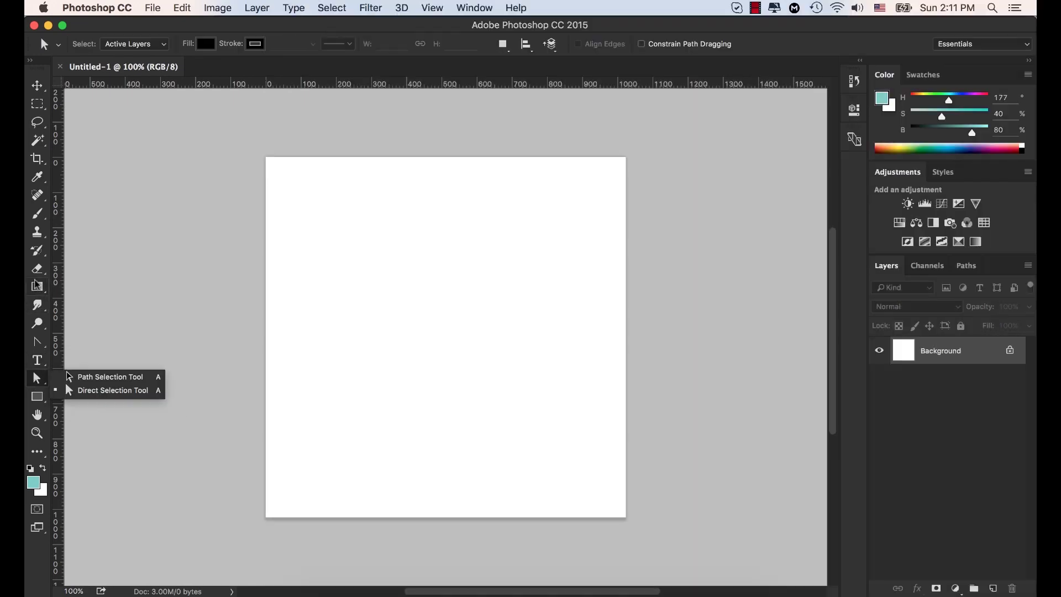
left_click(36, 234)
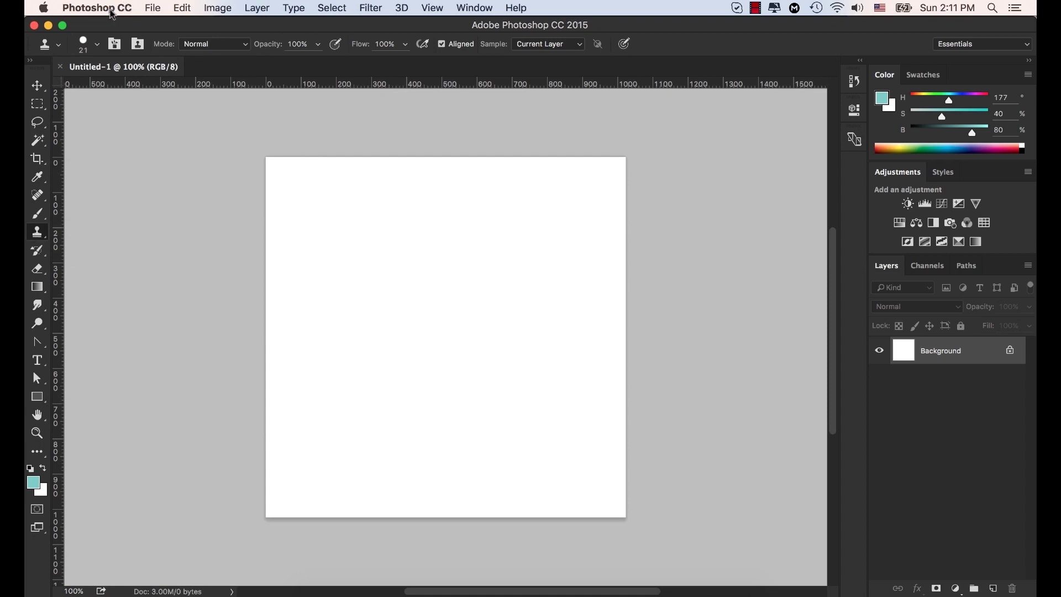
Examine the available image, selection, view, type, layer and filter commands, including the Smart Objects, Rasterize and Pixelate options
left_click(109, 9)
mouse_move(147, 9)
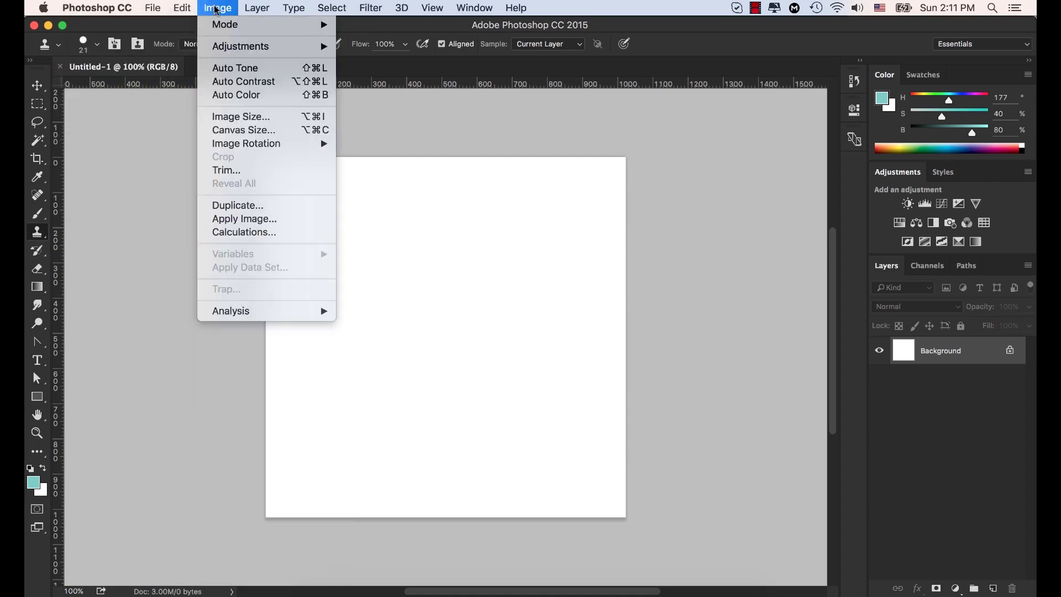
mouse_move(327, 9)
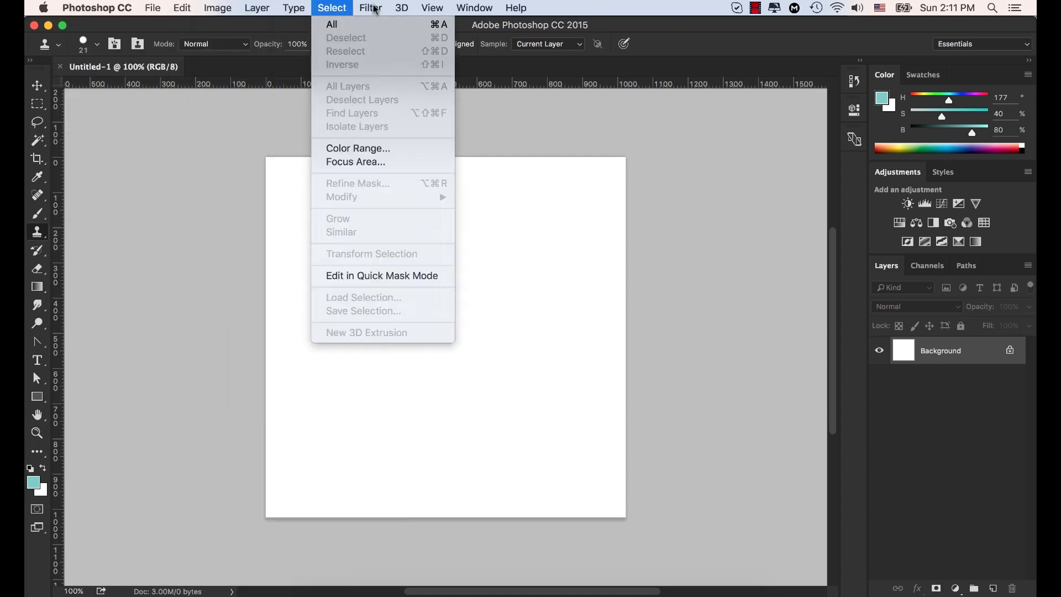
mouse_move(413, 11)
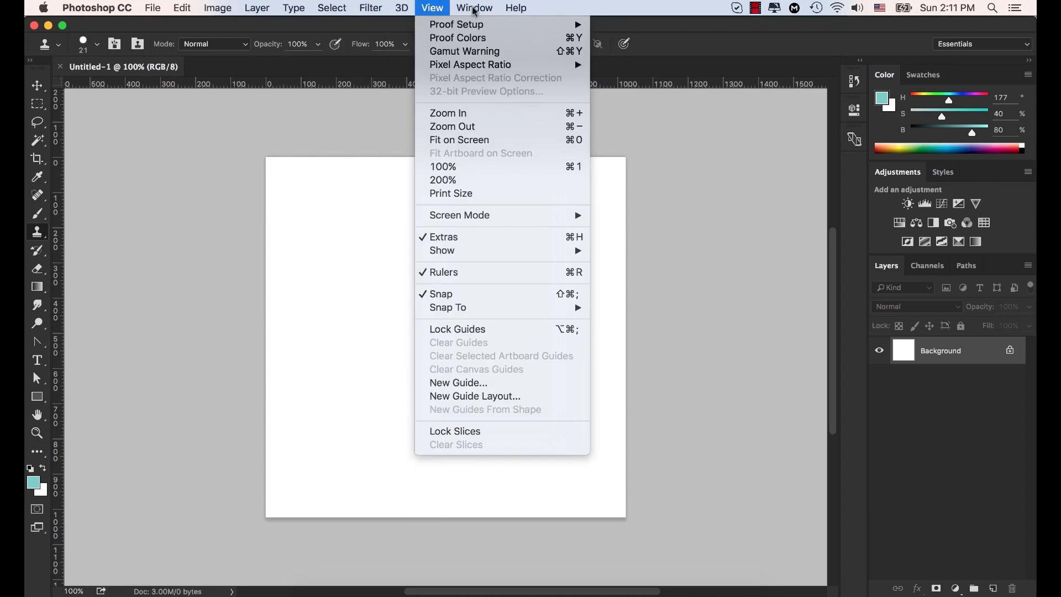
mouse_move(494, 11)
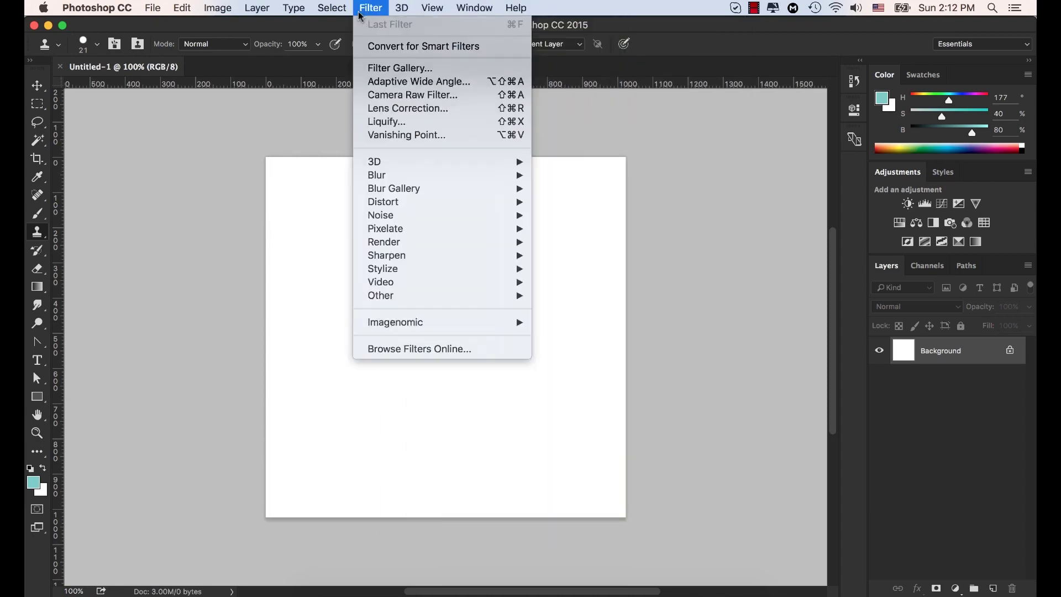
mouse_move(294, 13)
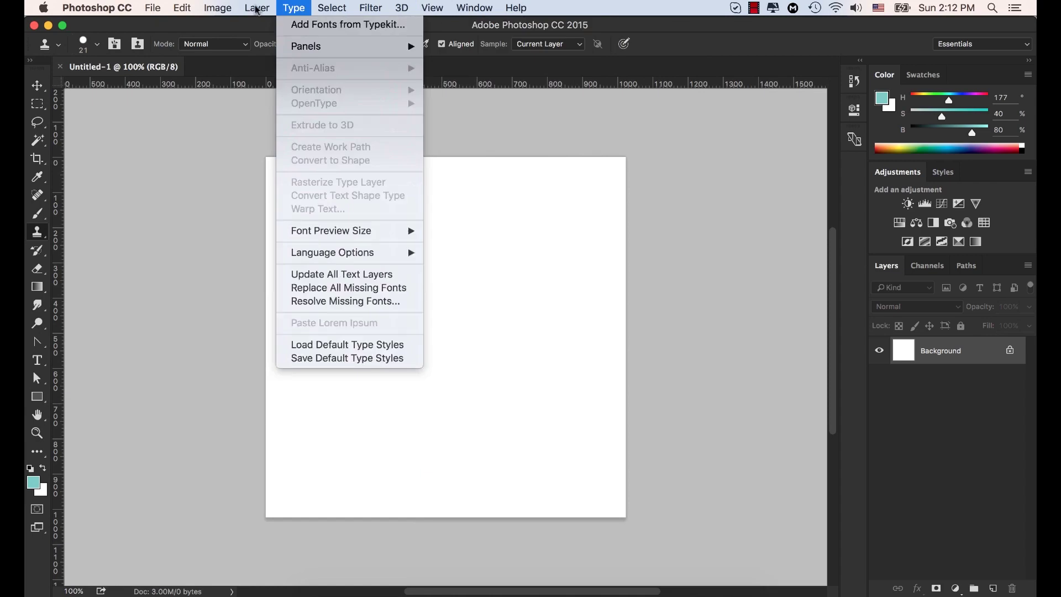
mouse_move(255, 7)
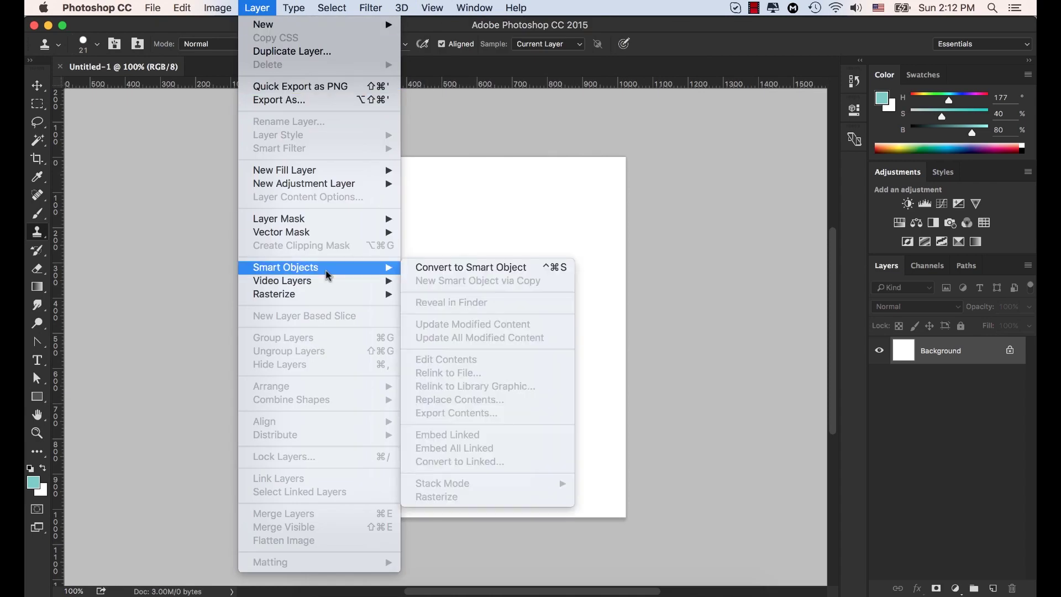
mouse_move(311, 283)
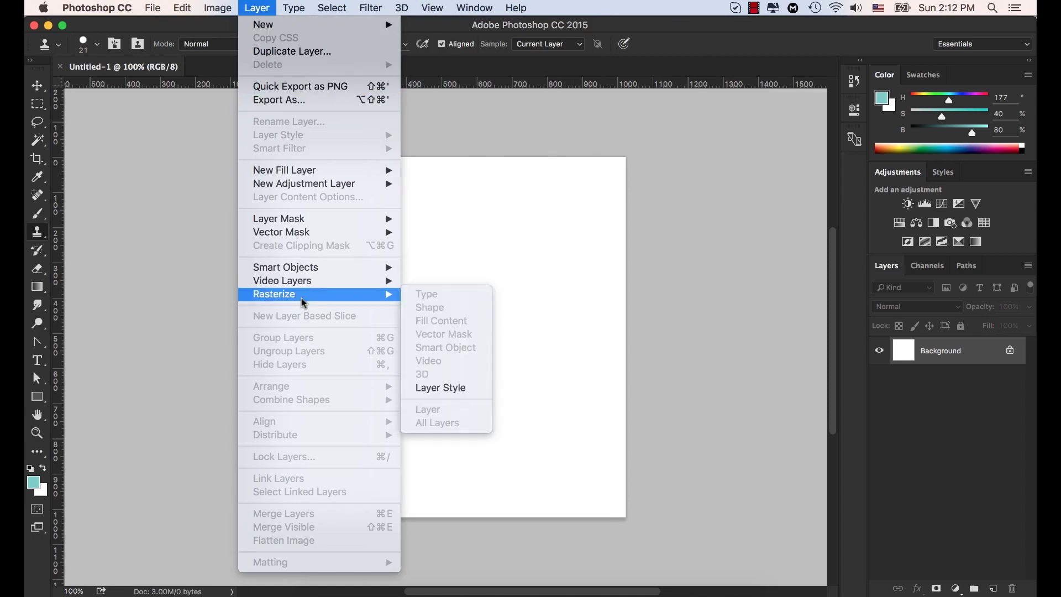
mouse_move(390, 27)
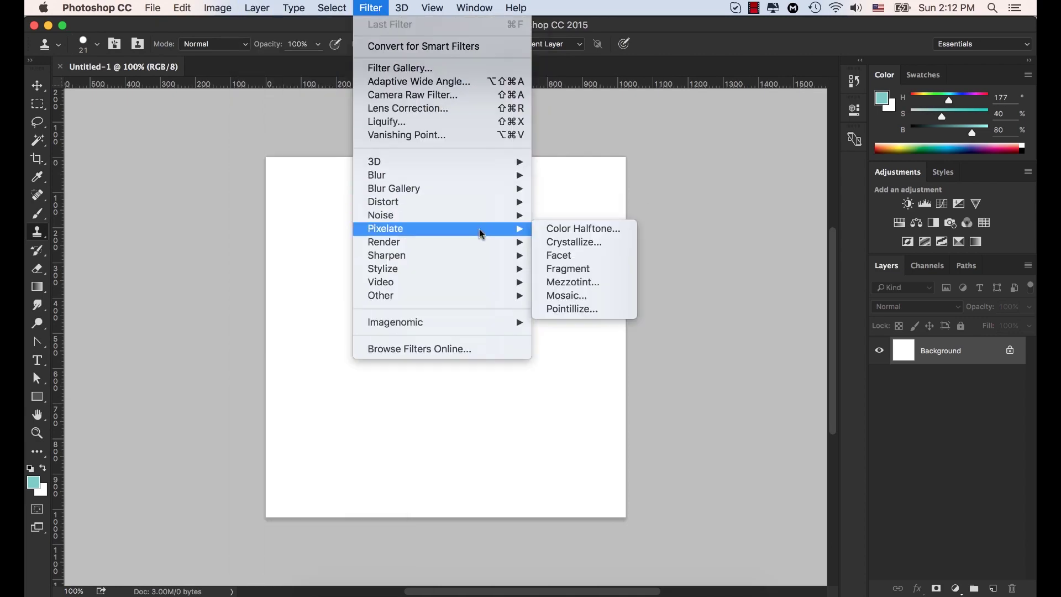
mouse_move(472, 260)
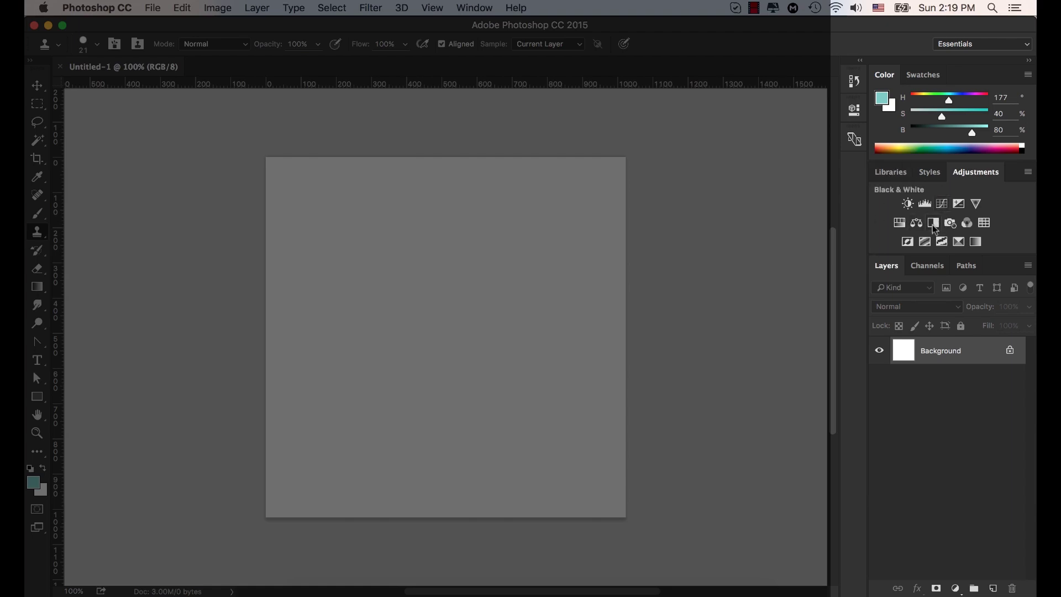
View the list of available adjustment types and the document's color channels
left_click(1030, 170)
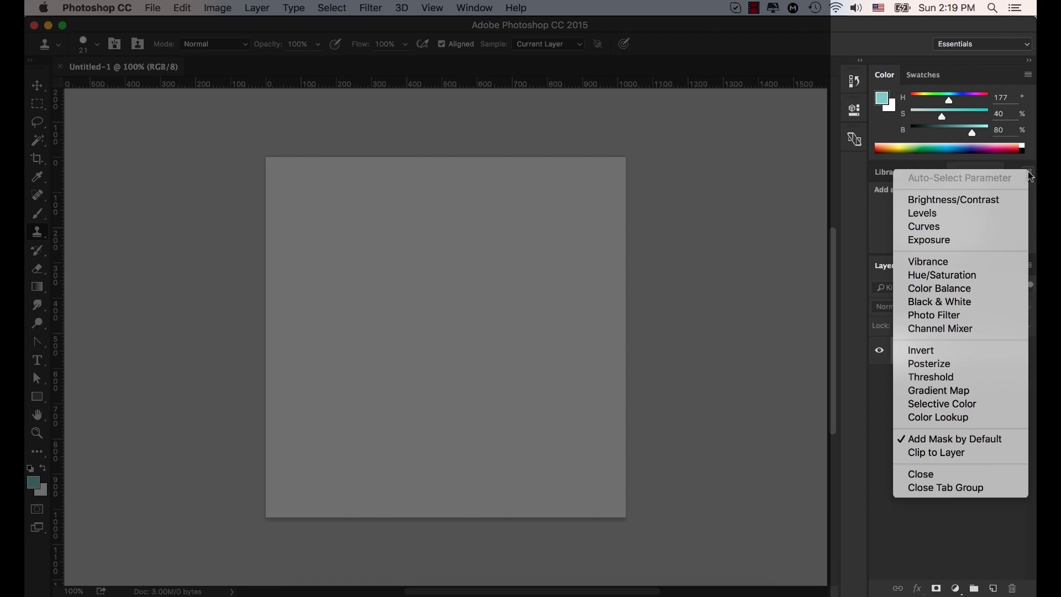
left_click(1030, 171)
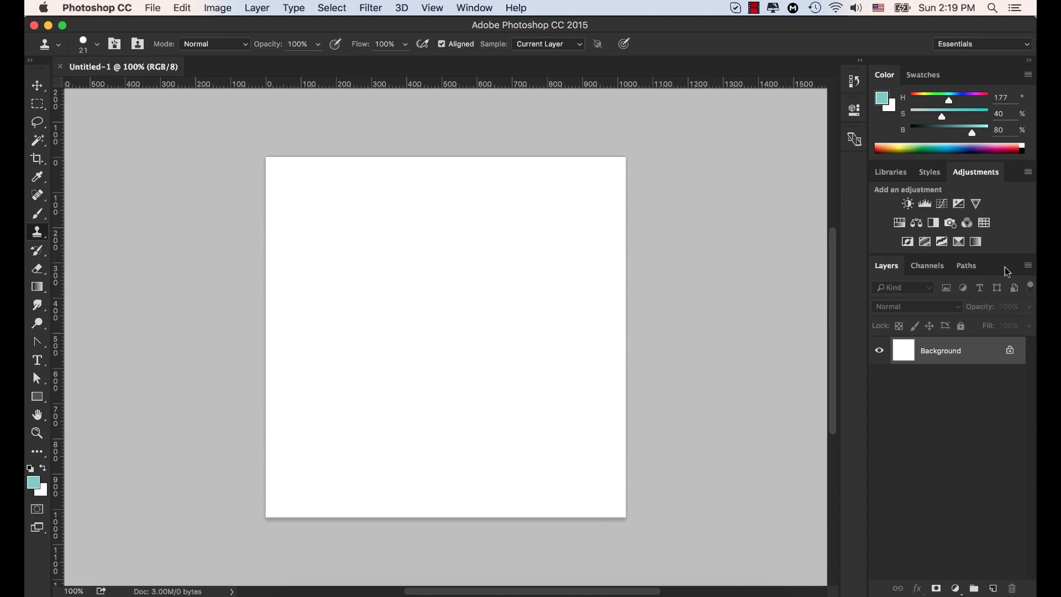
left_click(934, 267)
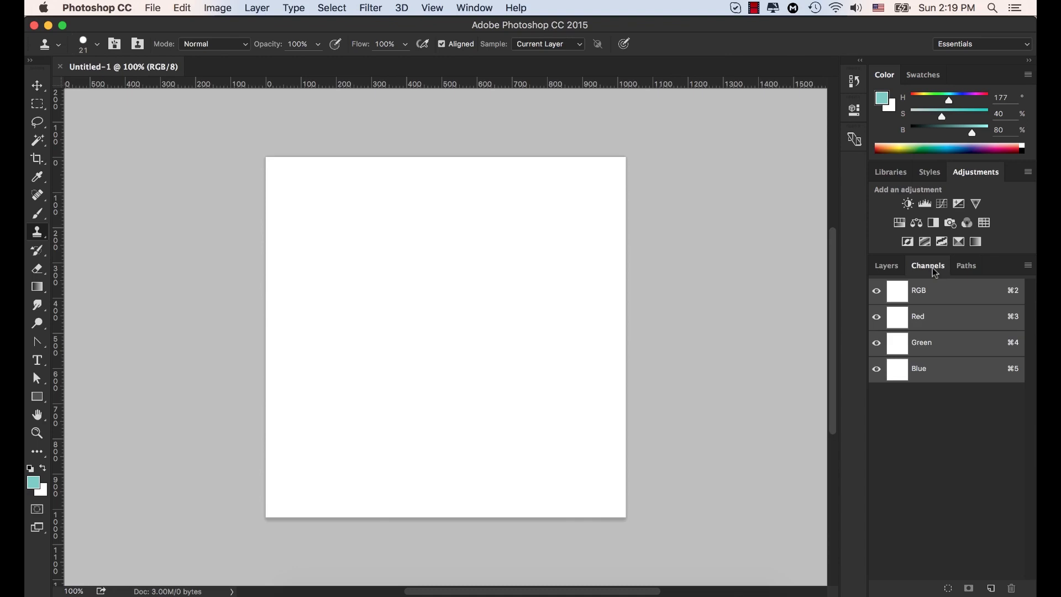
Try the Photography workspace and the Motion workspace in turn
left_click(1026, 45)
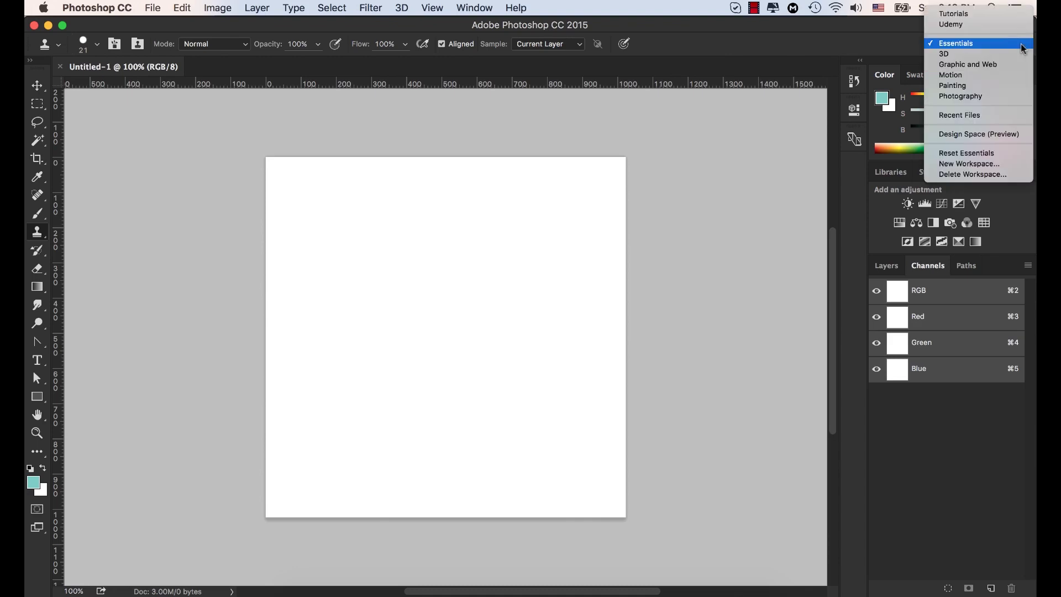
left_click(977, 96)
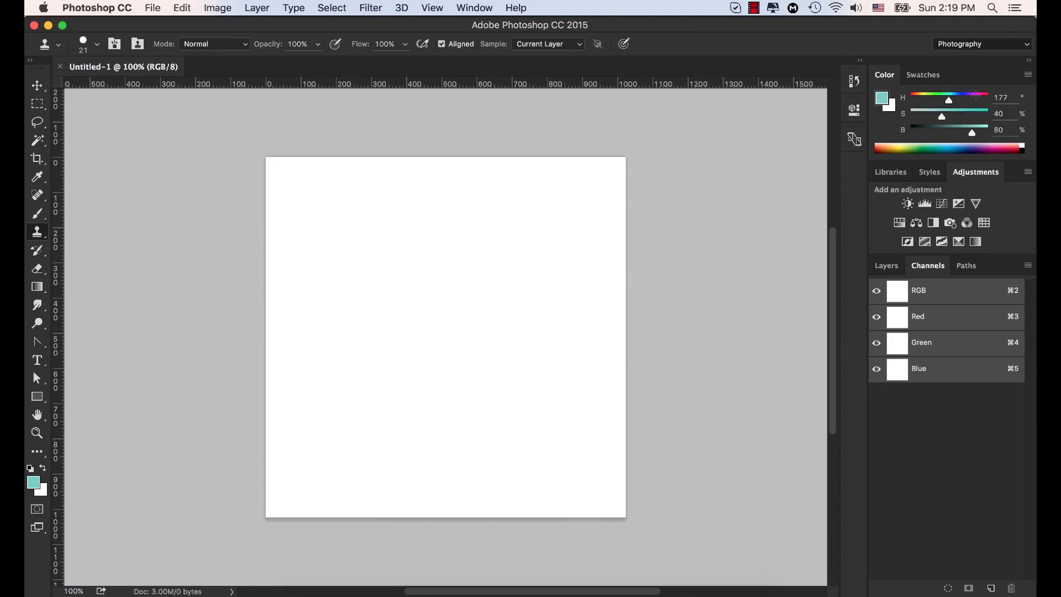
left_click(1028, 45)
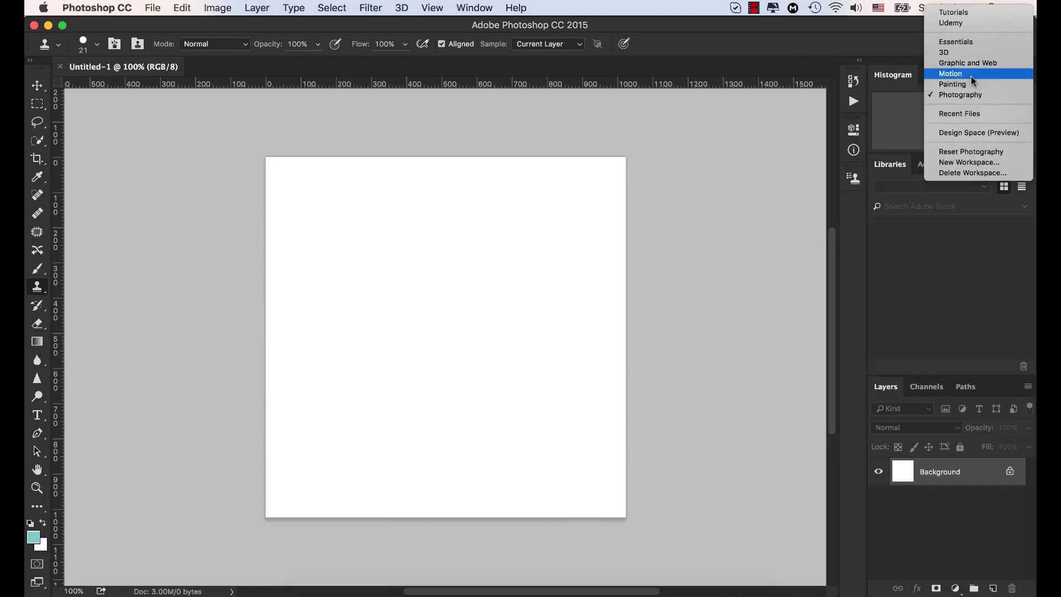
left_click(974, 81)
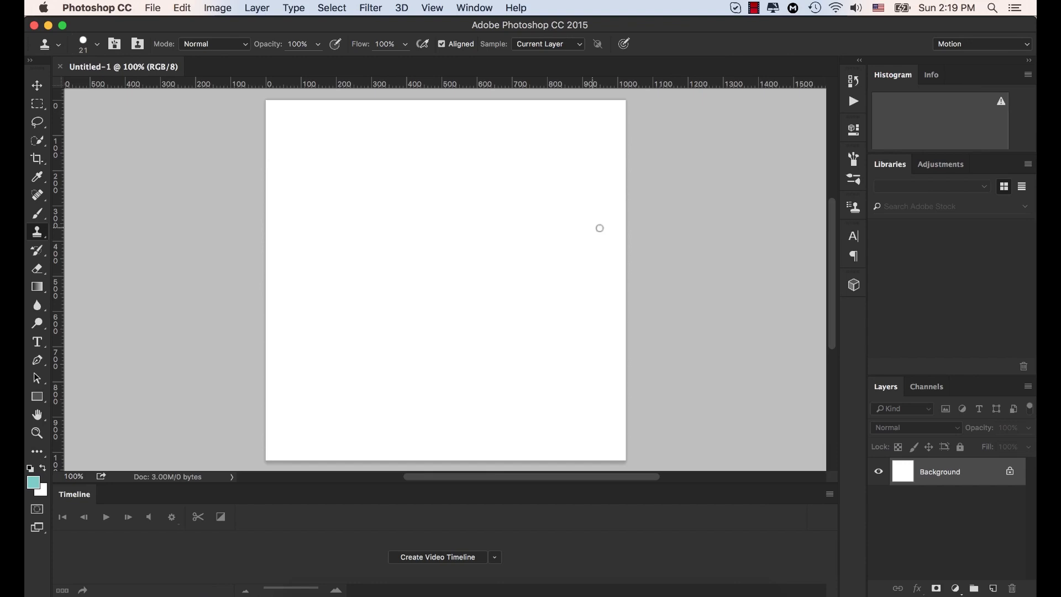
Switch to the Painting workspace and add the Character panel to it, collapsed to an icon
left_click(1021, 47)
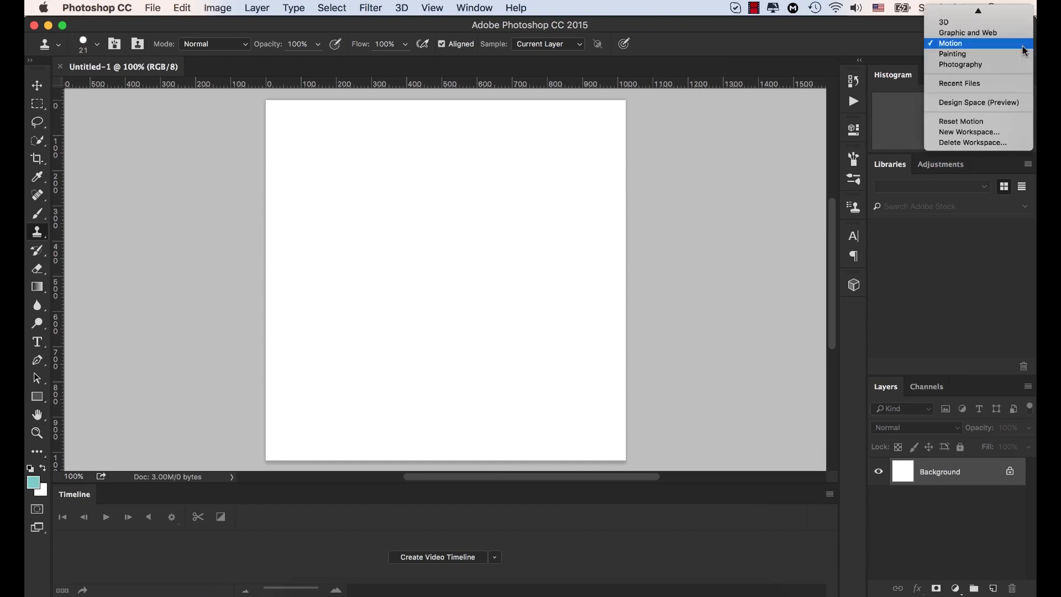
left_click(1021, 55)
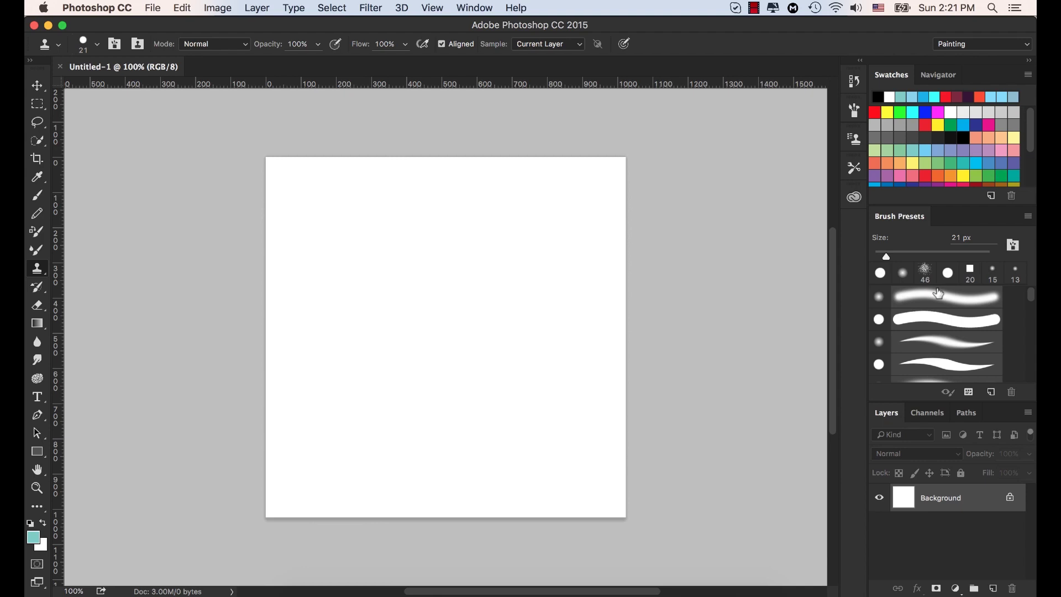
left_click(477, 8)
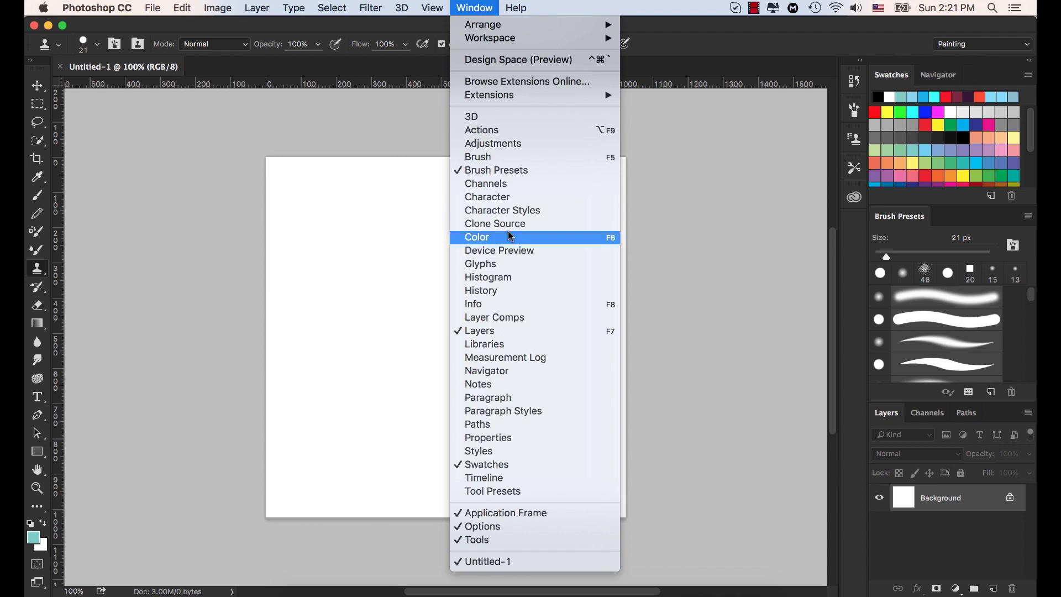
left_click(513, 204)
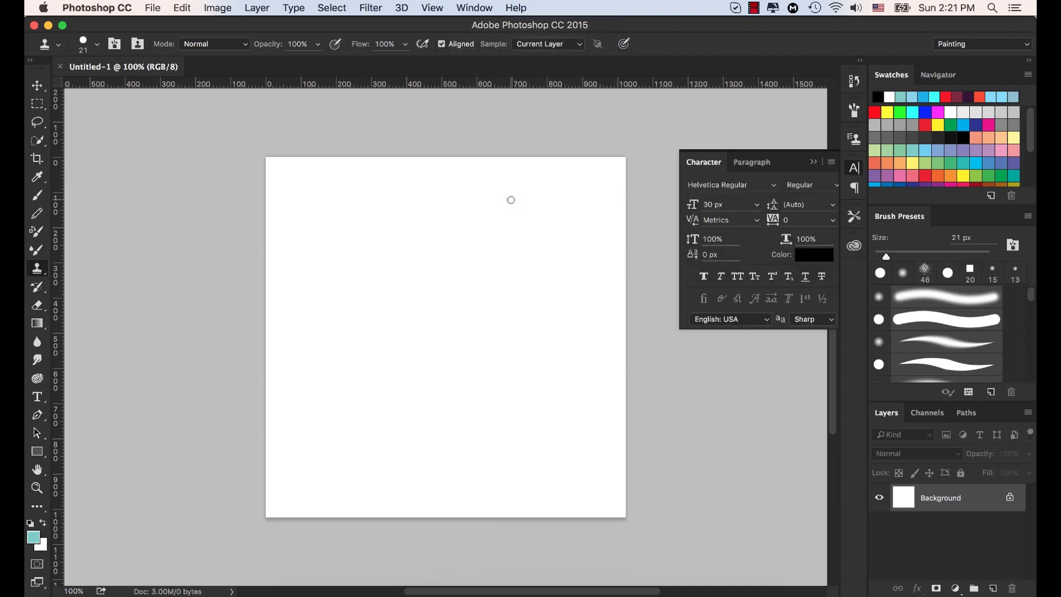
left_click(814, 164)
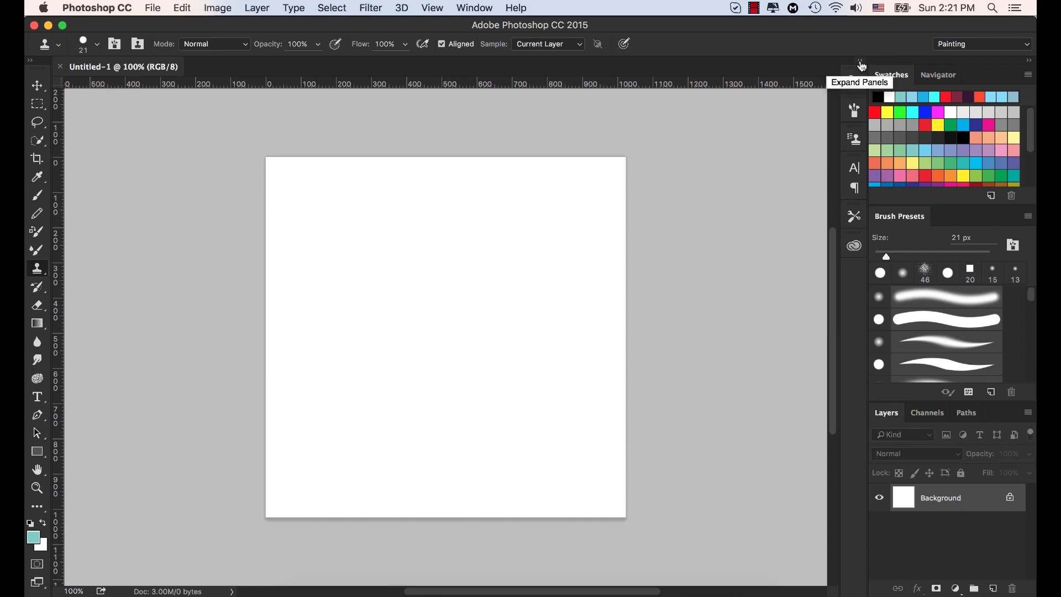
Expand the collapsed panel dock to view the Character settings, and collapse the dock back to icons
left_click(860, 62)
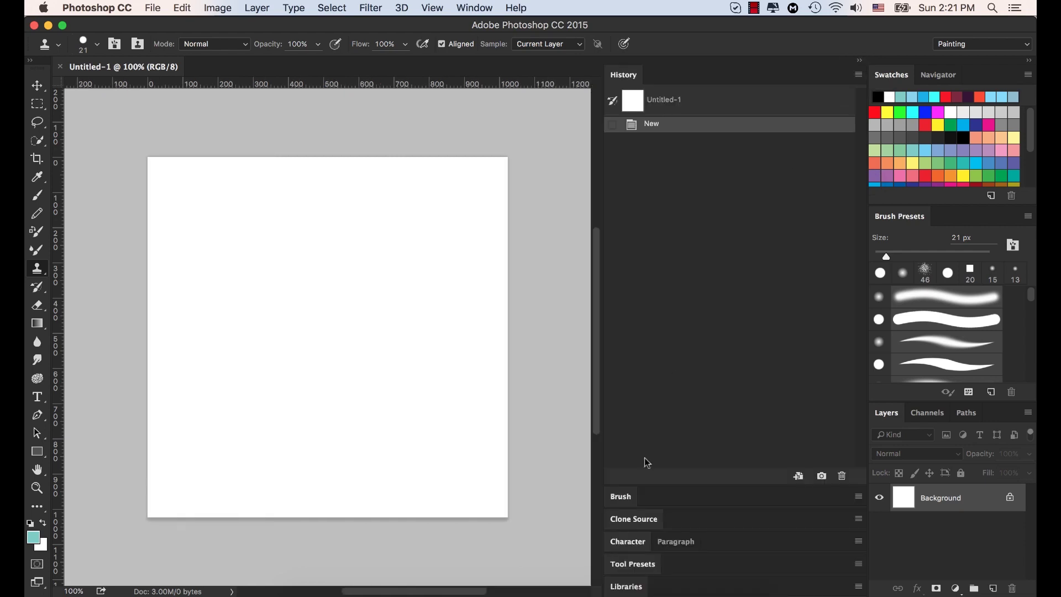
left_click(630, 542)
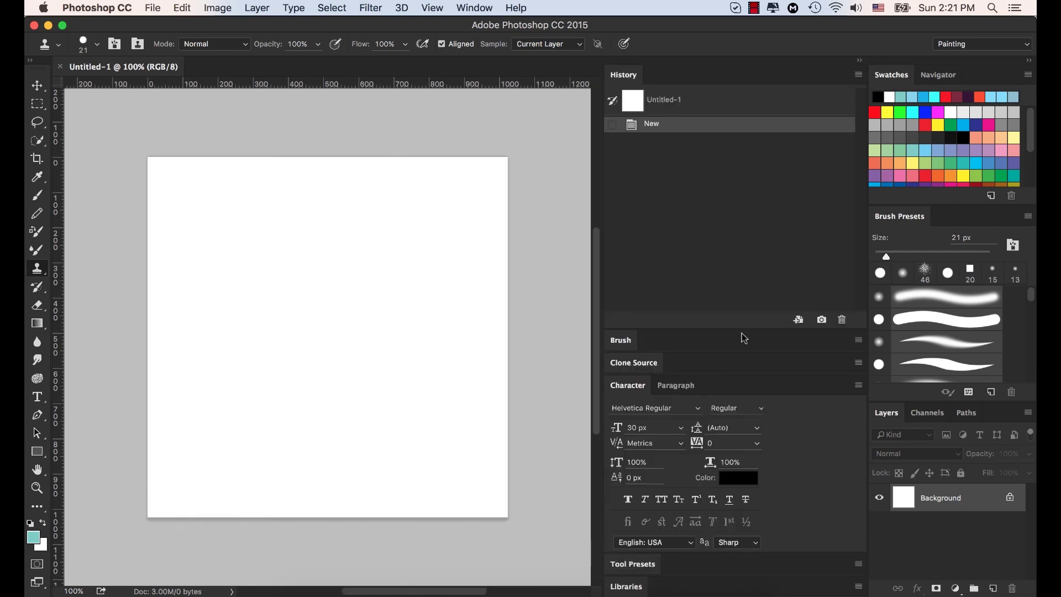
left_click(860, 62)
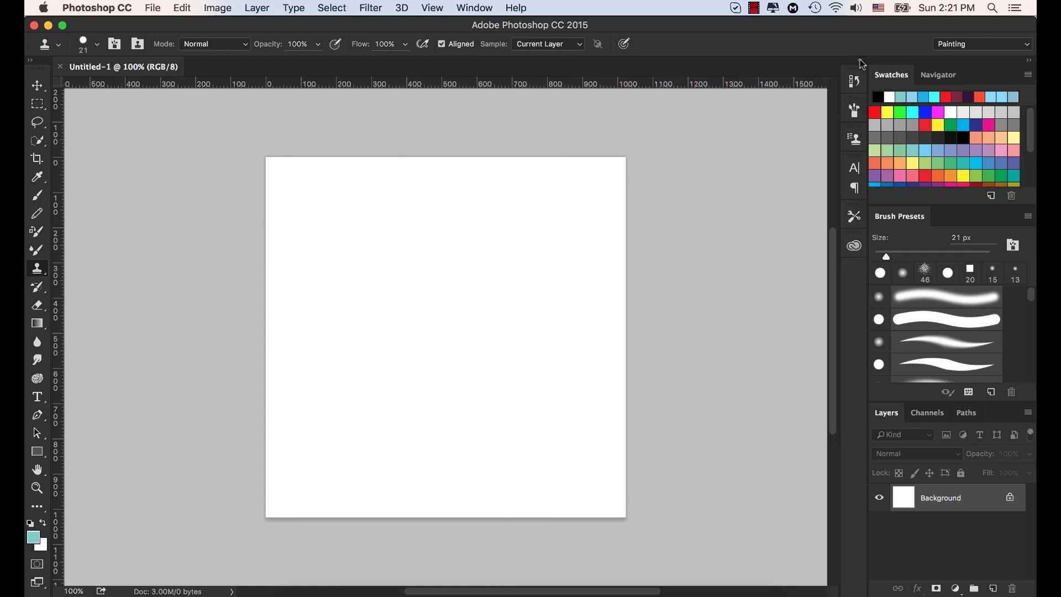
Open the Character panel from the collapsed dock, collapse it, and open it again
left_click(855, 169)
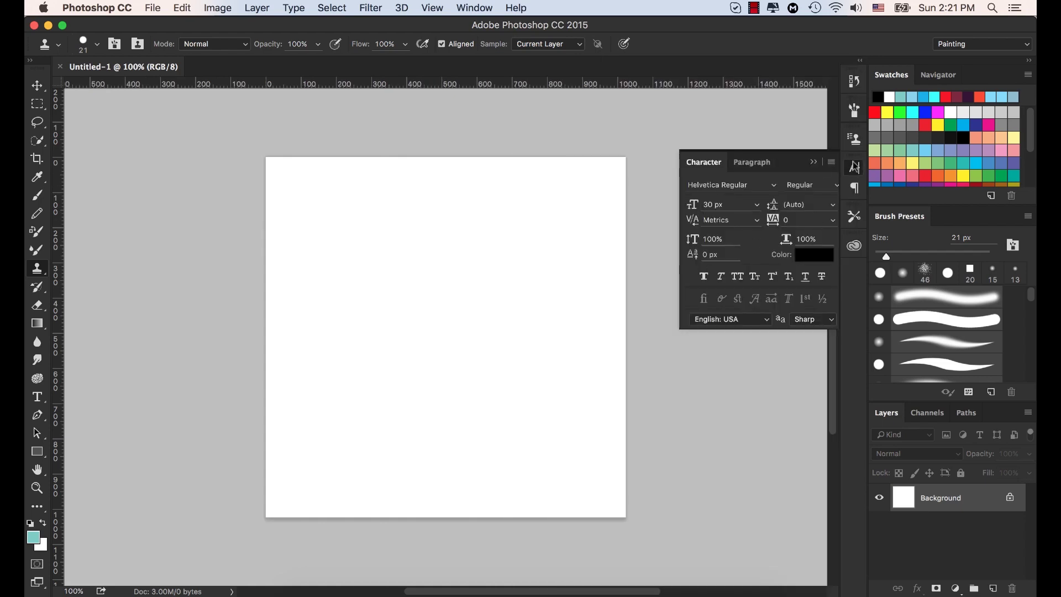
left_click(816, 164)
left_click(856, 173)
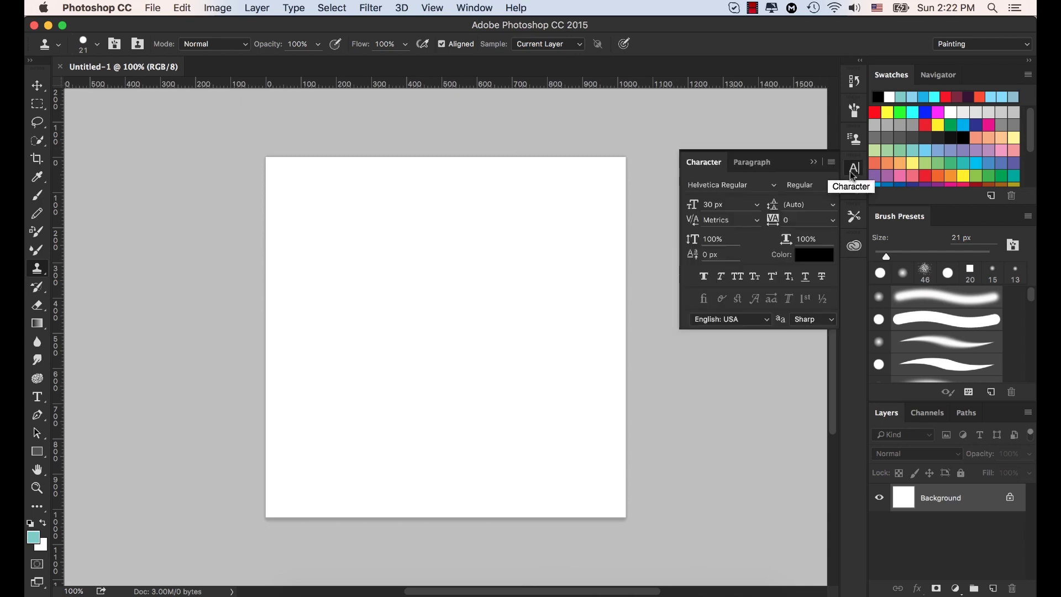
Close the Character panel in the Painting workspace
left_click(832, 162)
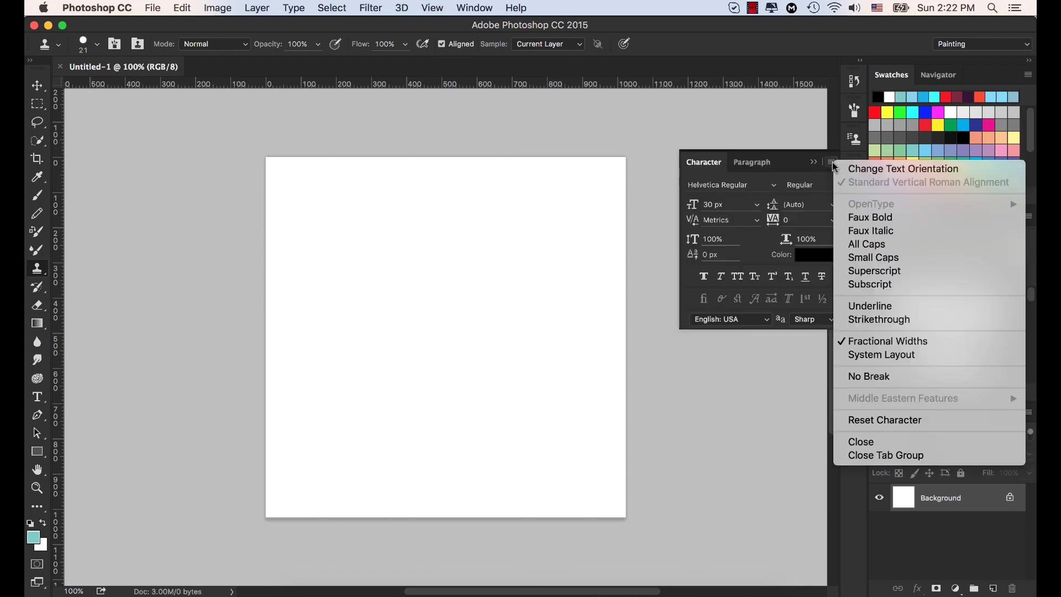
left_click(866, 443)
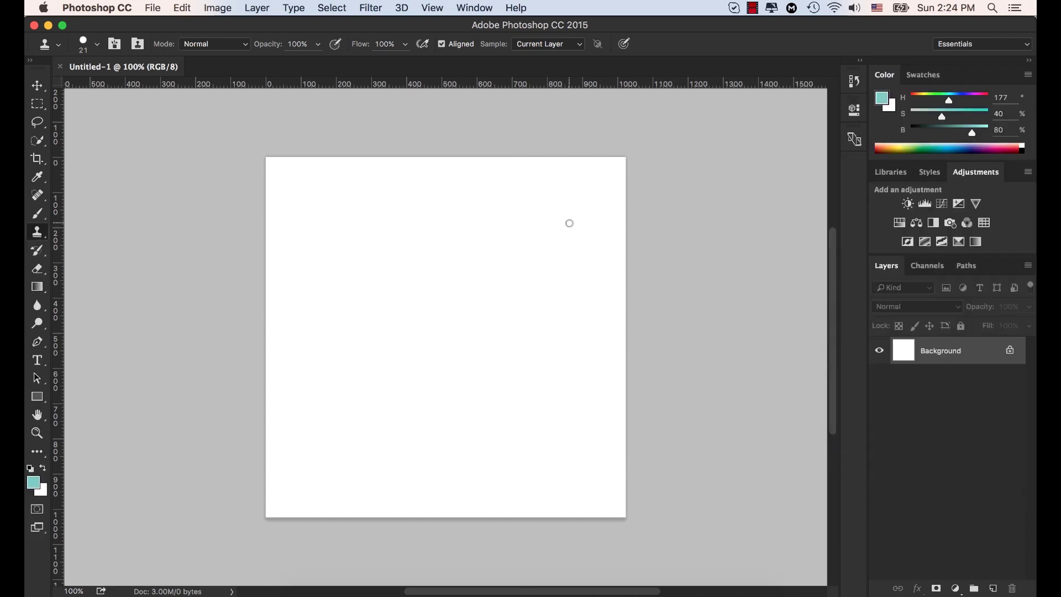
Rearrange the Essentials panels, moving Styles into the Color group and Swatches into the group with Libraries and Adjustments
left_click(931, 174)
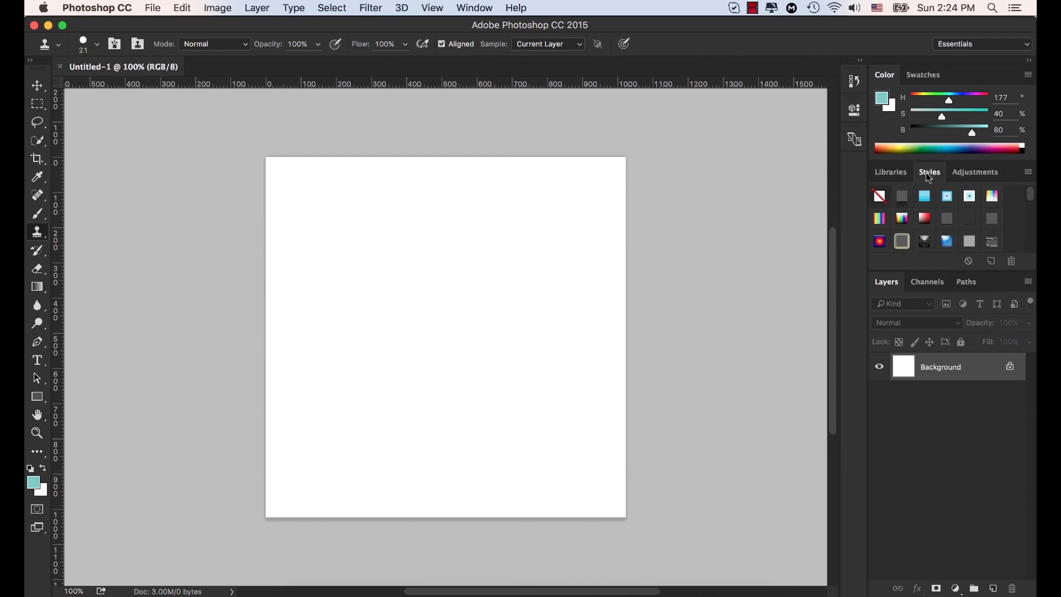
left_click_drag(932, 177, 987, 220)
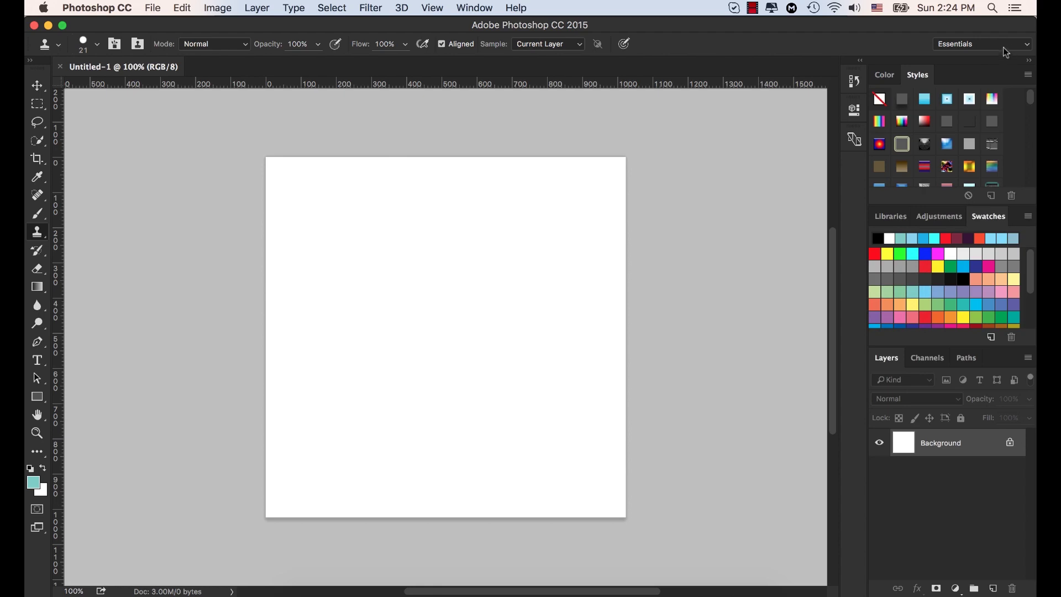
Save the current panel layout as a new workspace named Mobile App Design
left_click(988, 47)
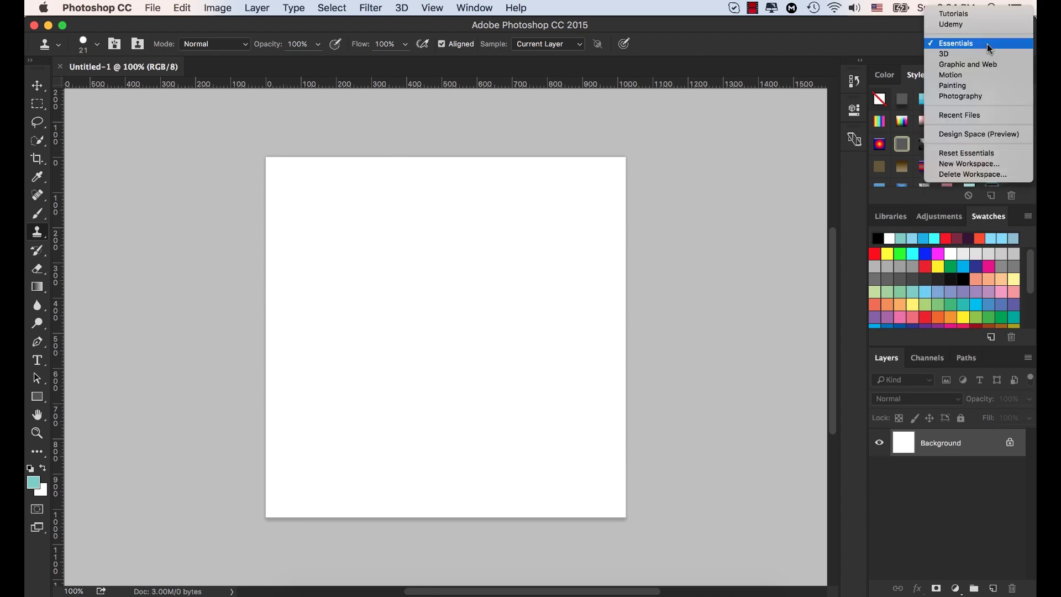
left_click(980, 163)
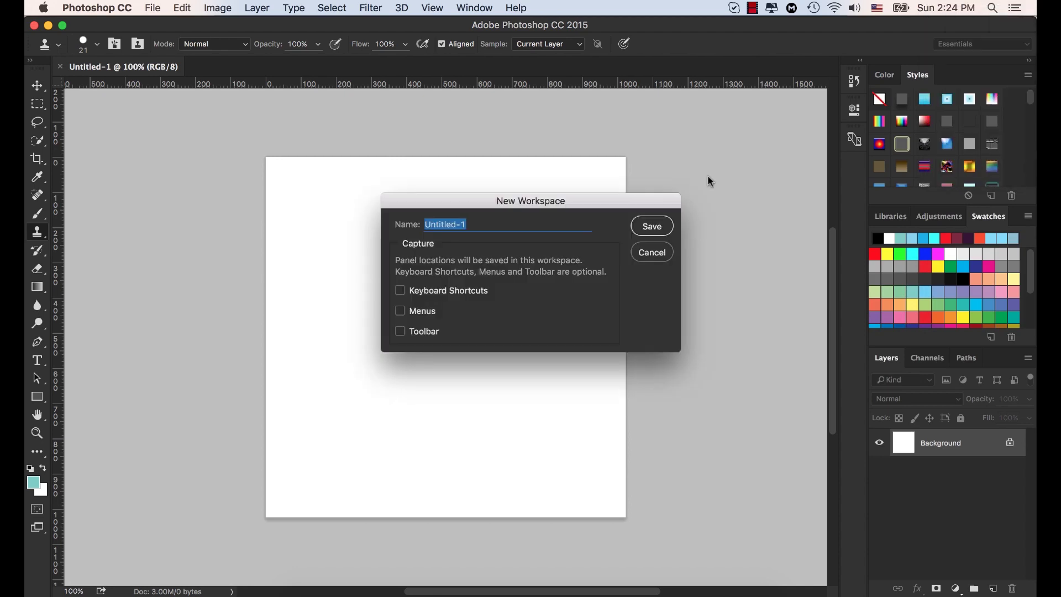
type("Mobile App Design")
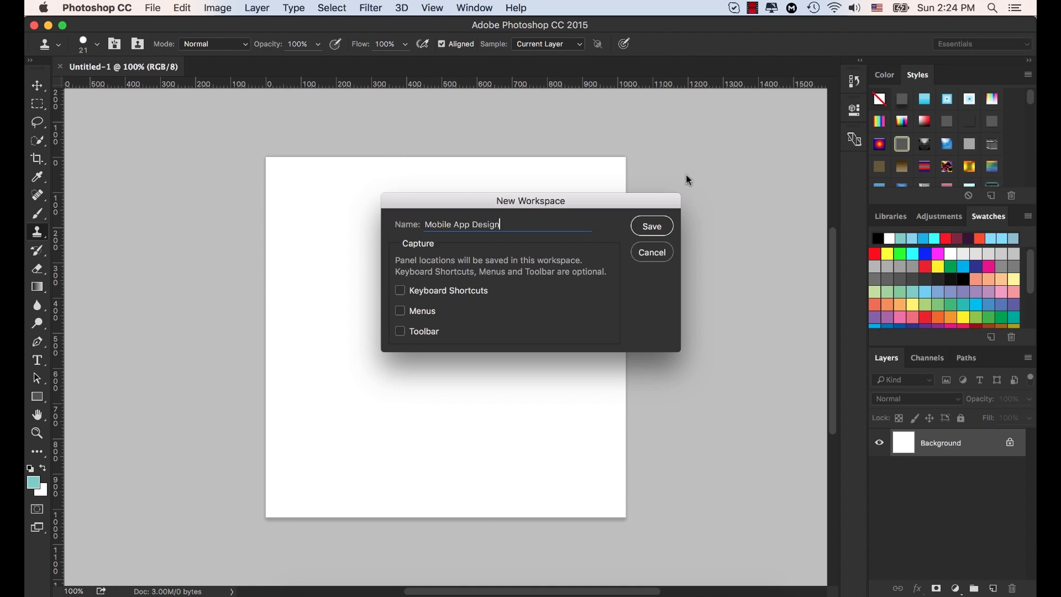
left_click(654, 234)
left_click(653, 235)
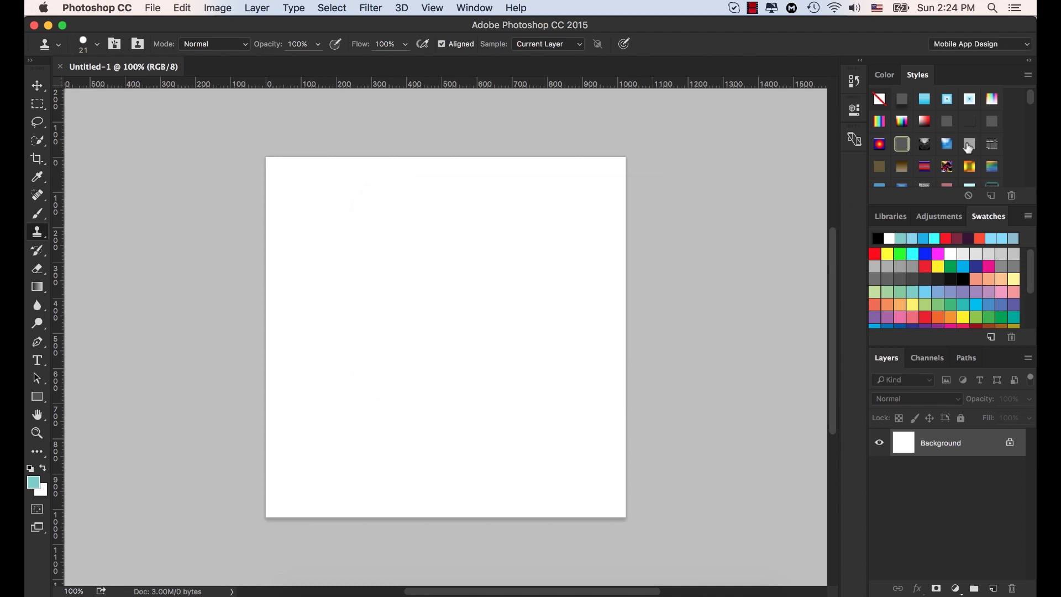
Move the Swatches panel between Color and Styles, and close the Adjustments and Libraries panels
left_click(885, 75)
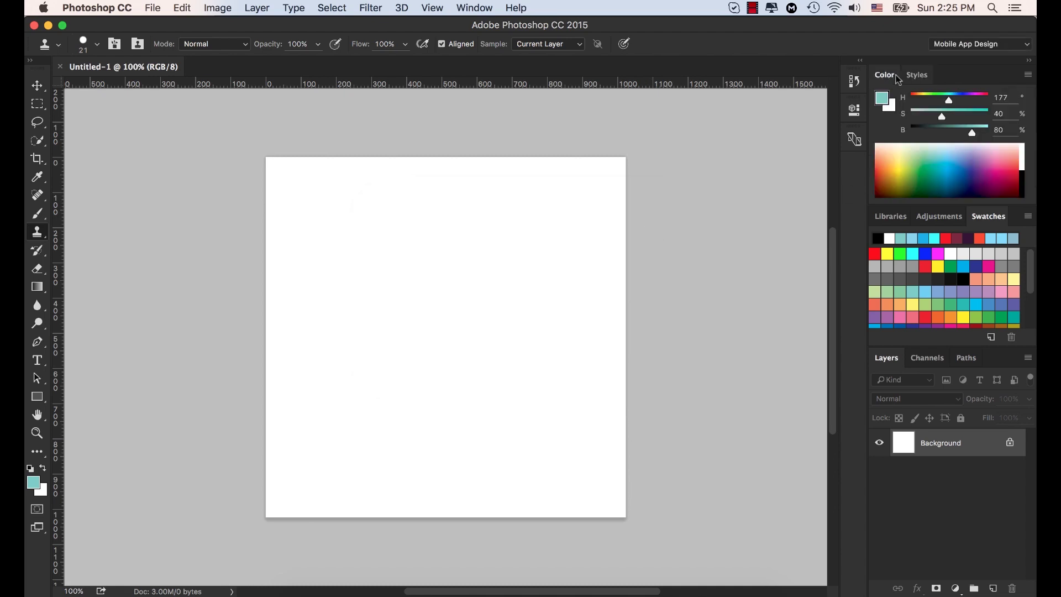
left_click_drag(988, 217, 978, 80)
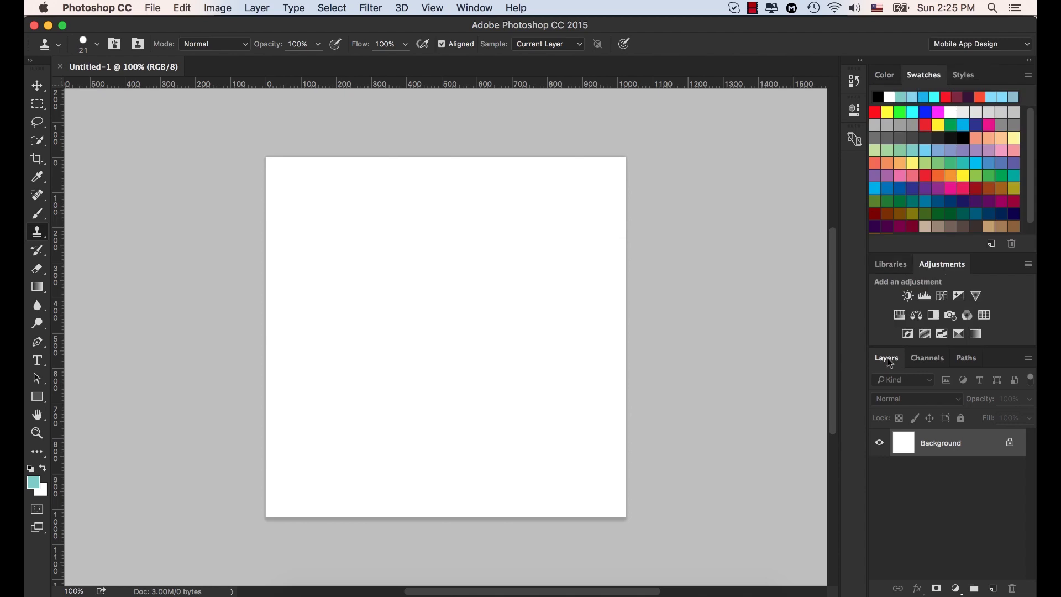
left_click(1029, 264)
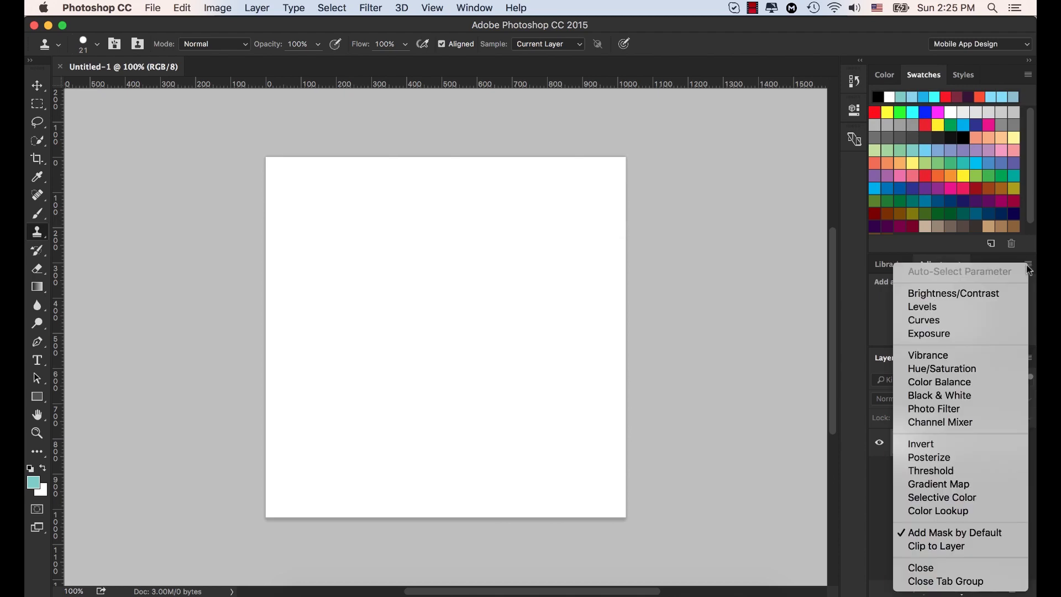
left_click(944, 571)
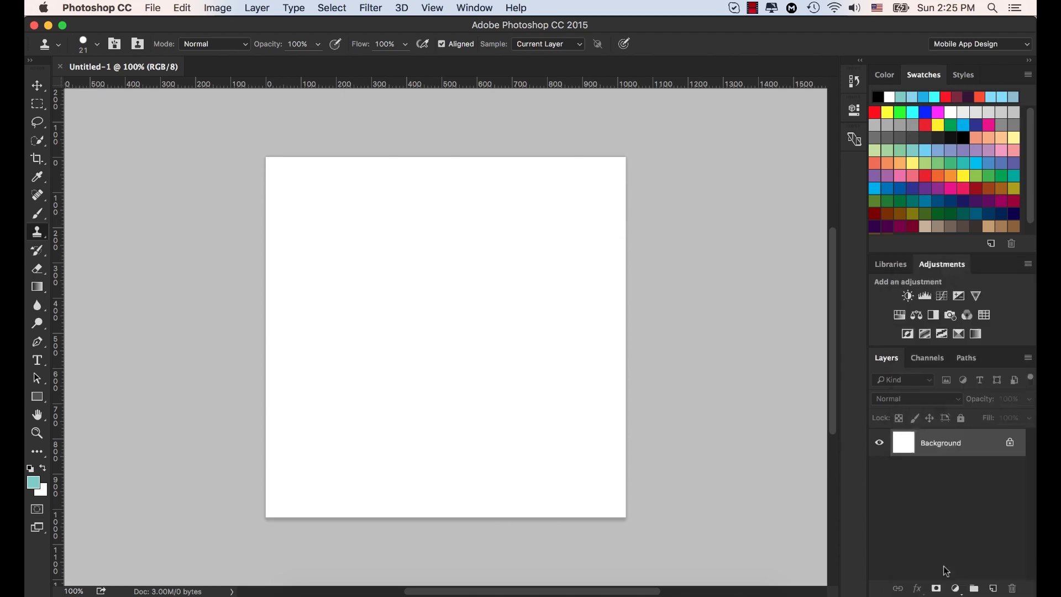
left_click(1029, 264)
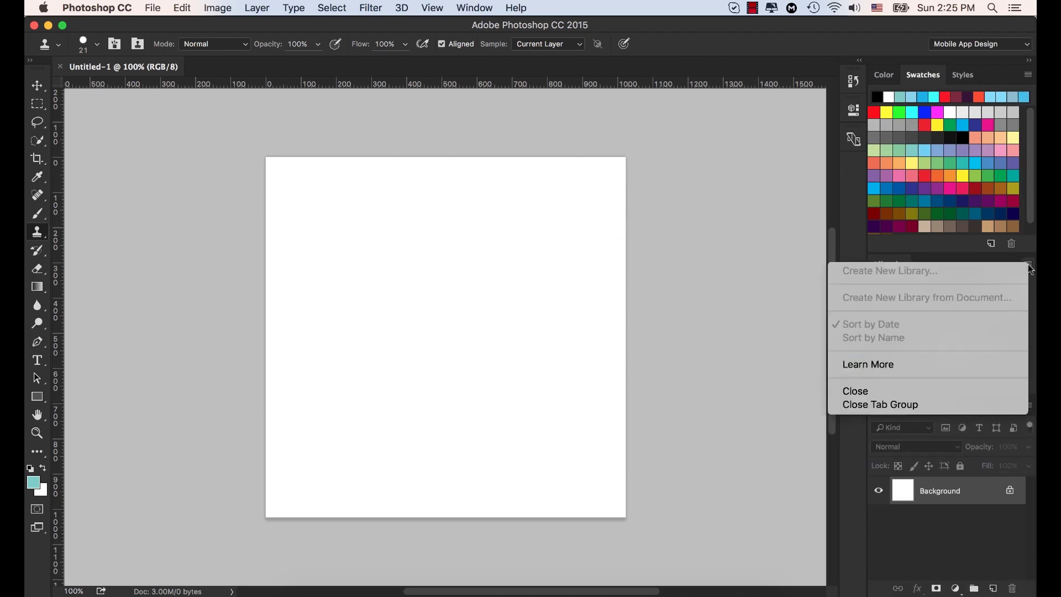
left_click(897, 391)
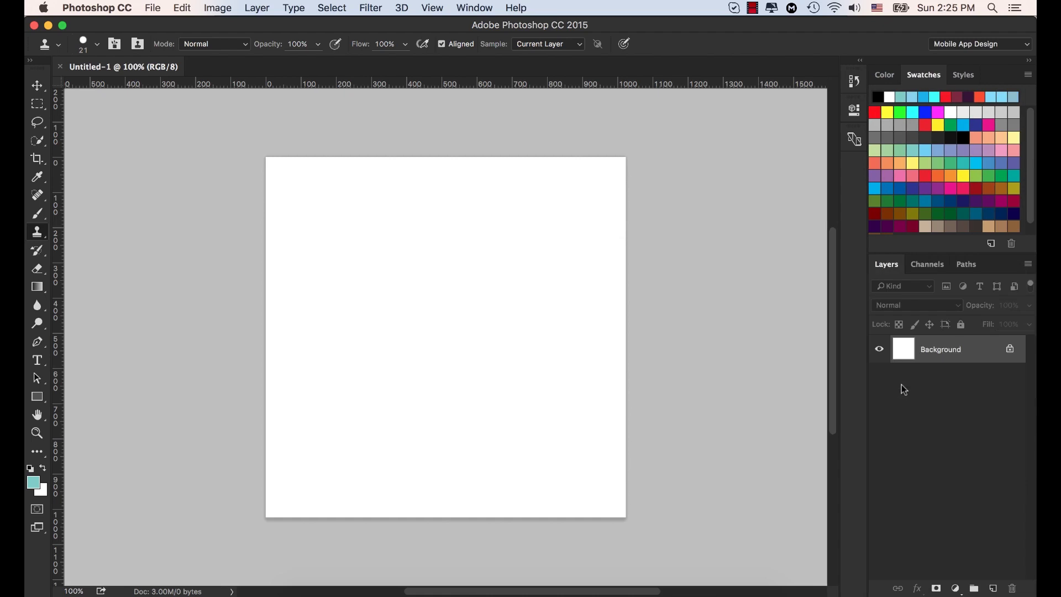
Look at the Channels and Paths panels, return to Layers, and enlarge the Layers group by shortening the Swatches group above it
left_click(929, 265)
left_click(968, 265)
left_click(888, 267)
left_click_drag(997, 254, 994, 145)
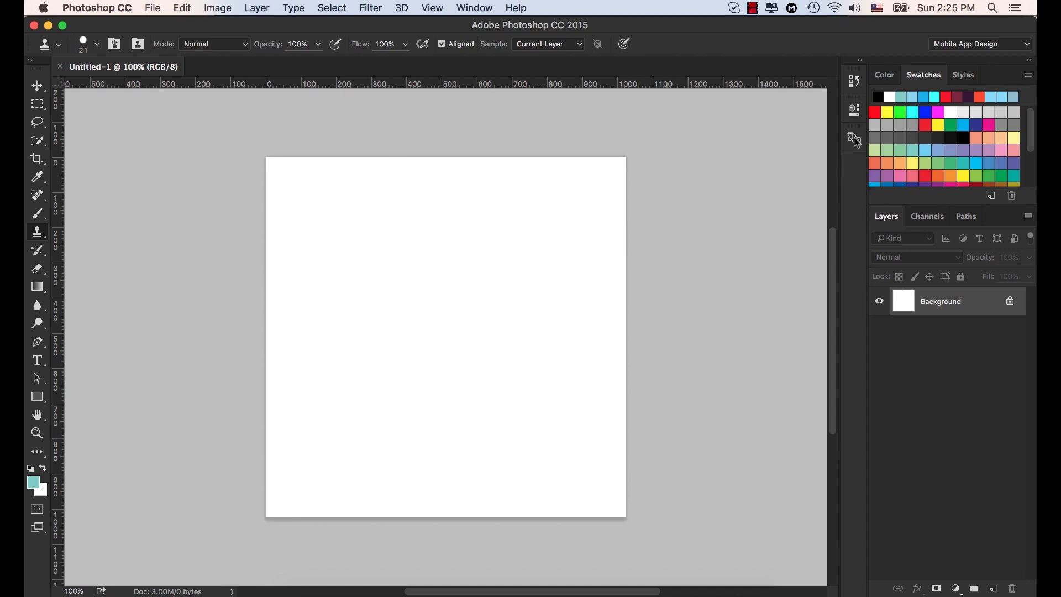
Expand the icon dock to view the History and Properties panels, and collapse it back to icons
left_click(860, 61)
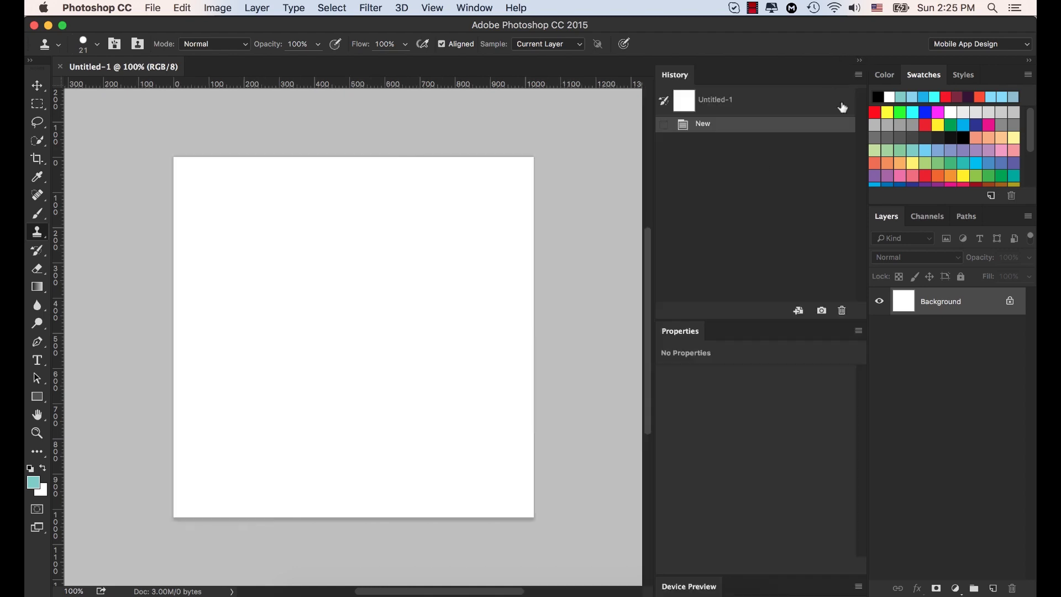
left_click(860, 61)
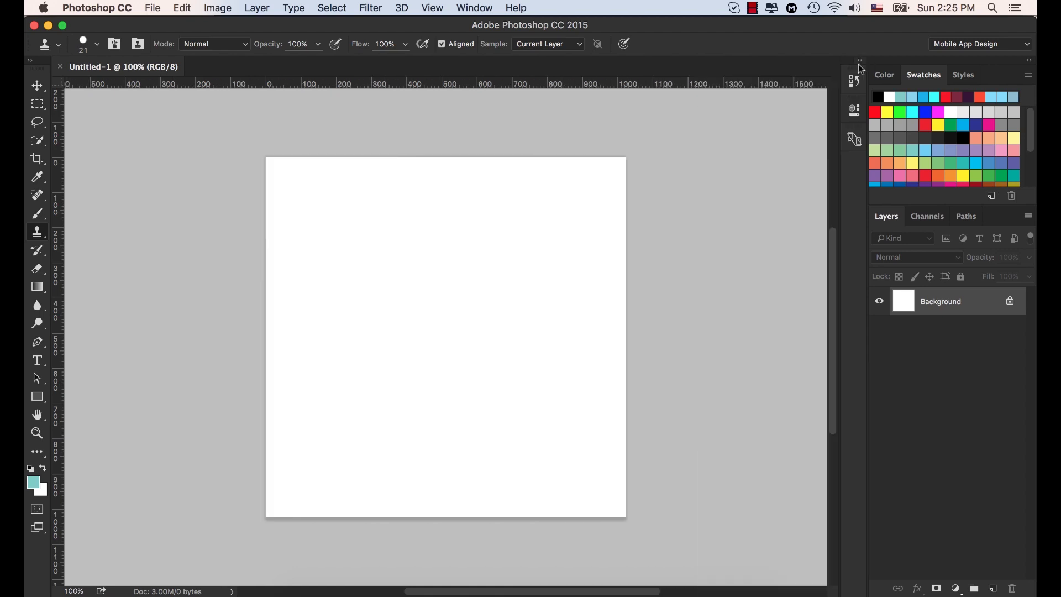
Add the Character panel to the Mobile App Design workspace and collapse it to an icon in the dock
left_click(474, 7)
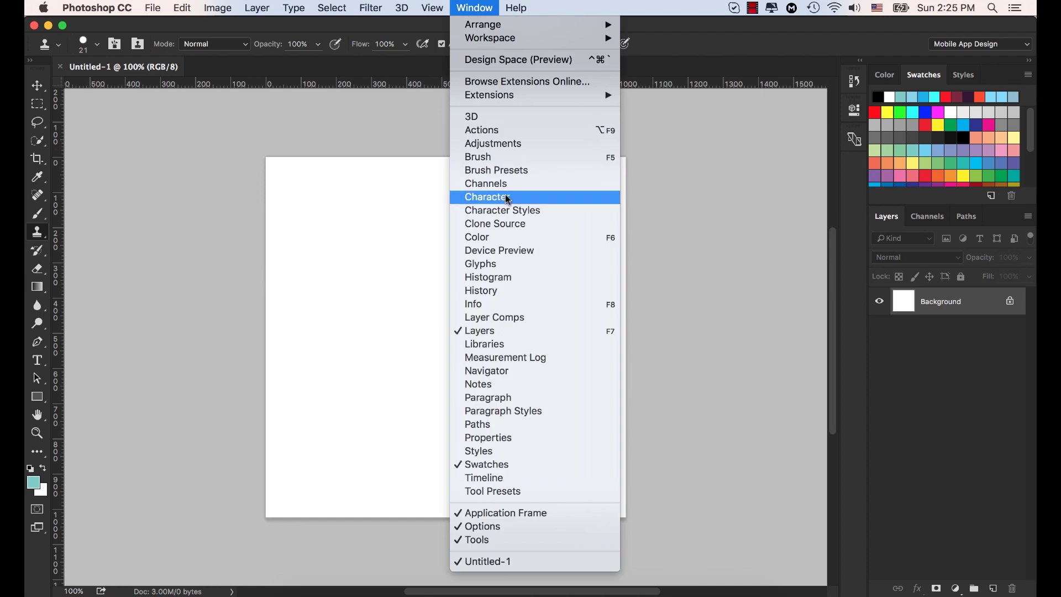
left_click(509, 198)
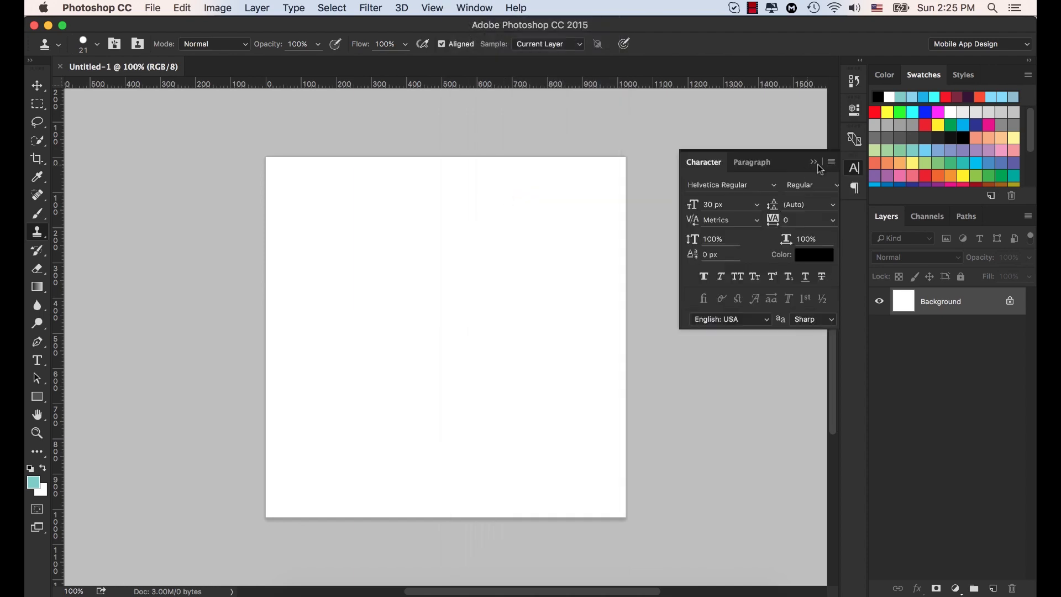
left_click(857, 171)
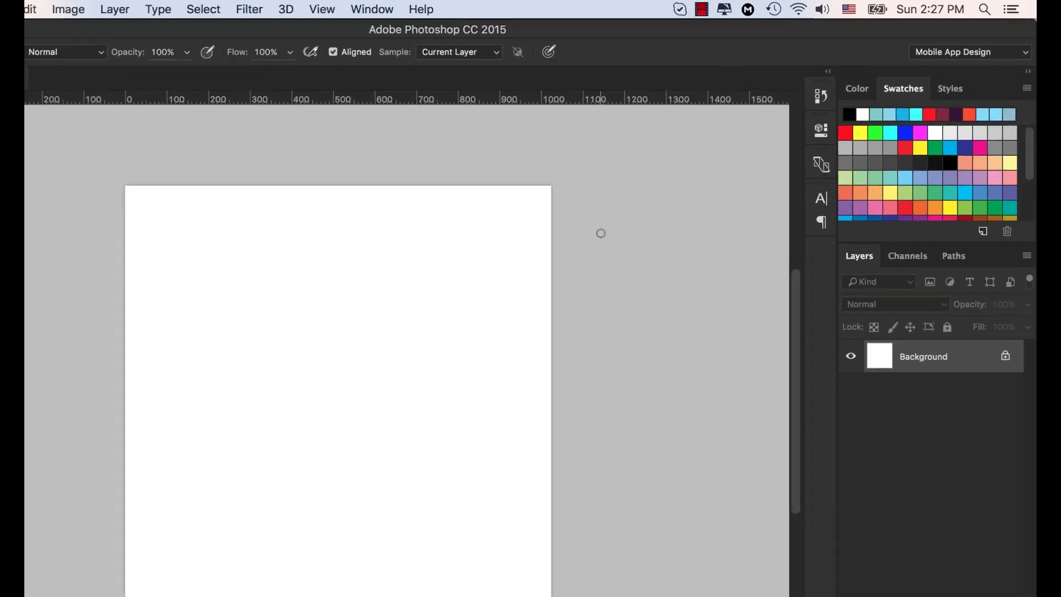
View the History and Properties panels from their dock icons, reopen History, and collapse it
left_click(809, 102)
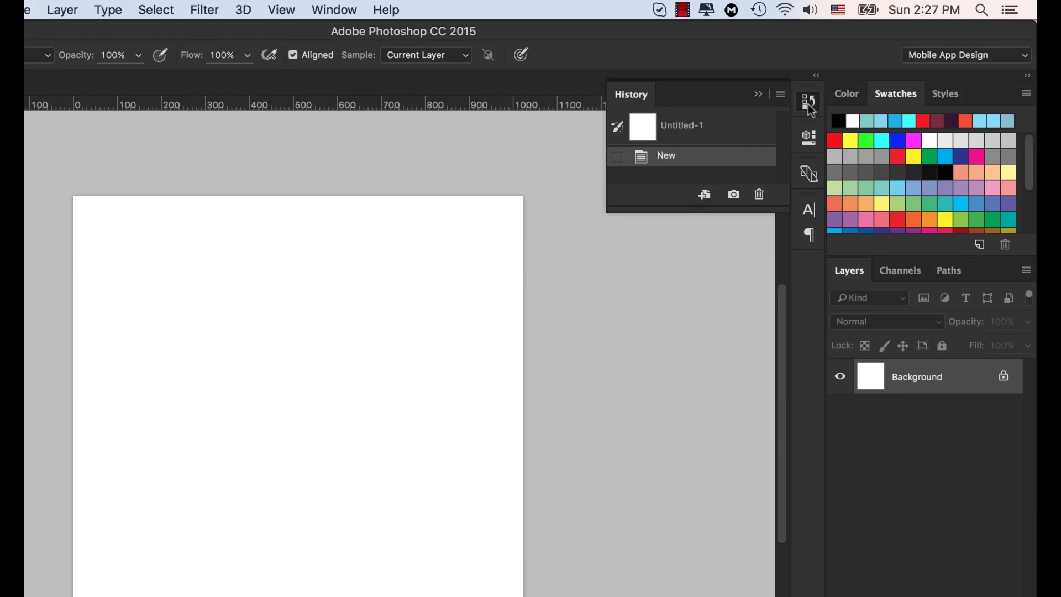
left_click(809, 139)
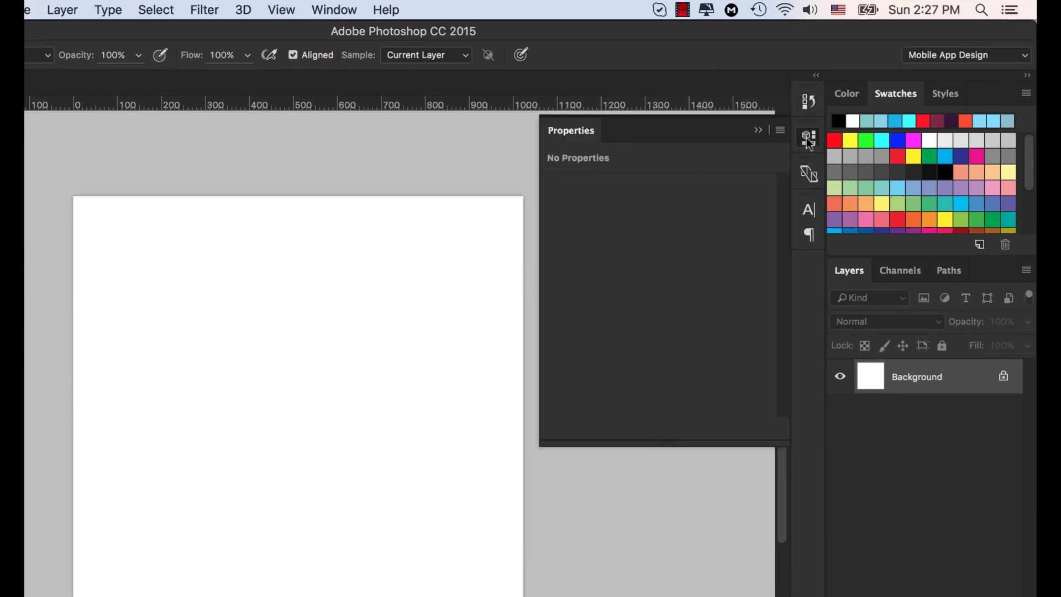
left_click(810, 102)
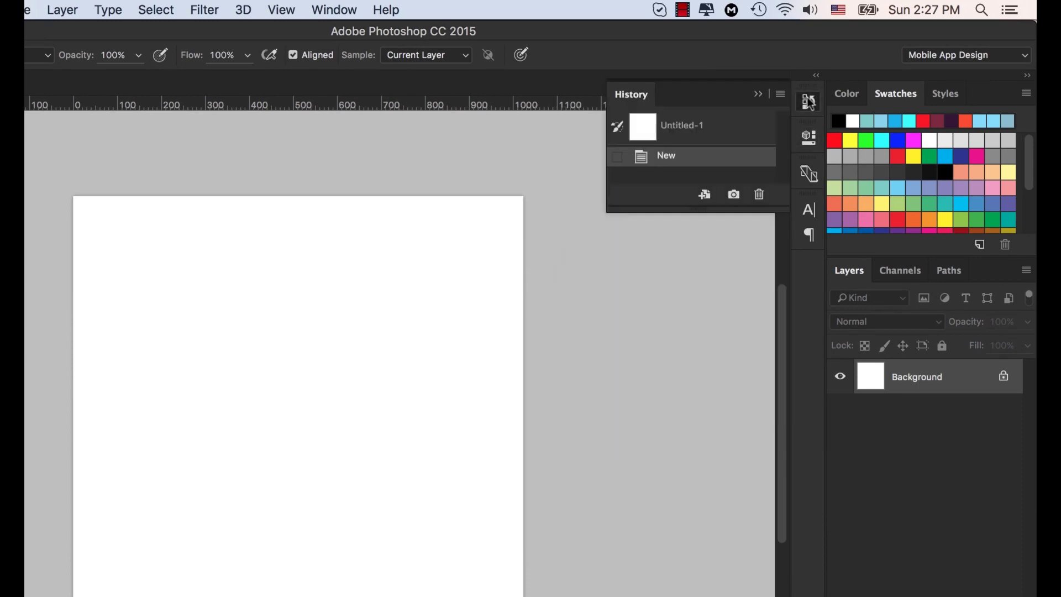
left_click(758, 94)
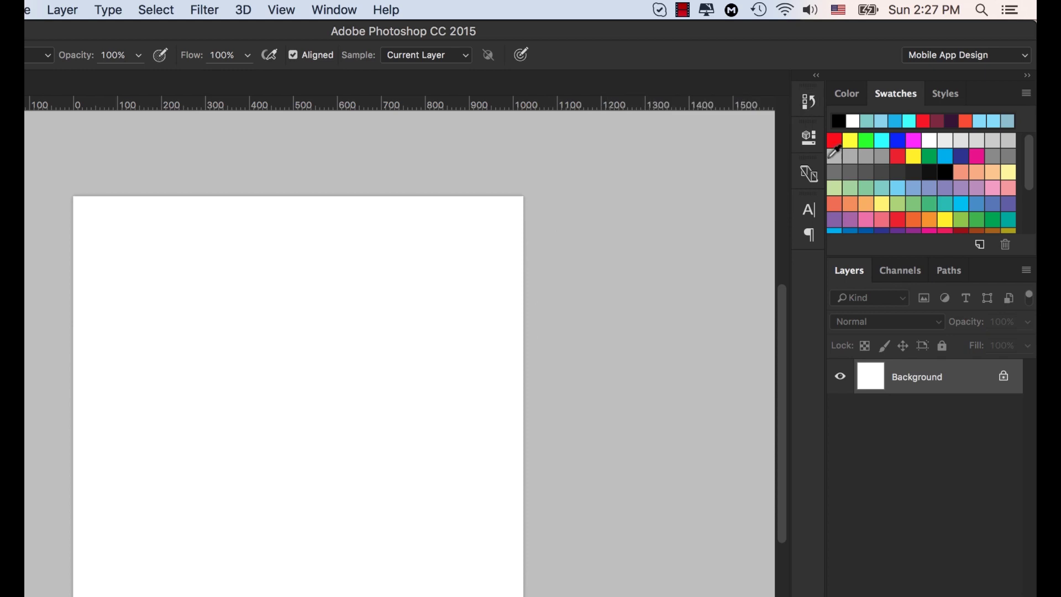
Switch to the Essentials workspace to compare its panel layout, and return to the Mobile App Design workspace
left_click(1015, 54)
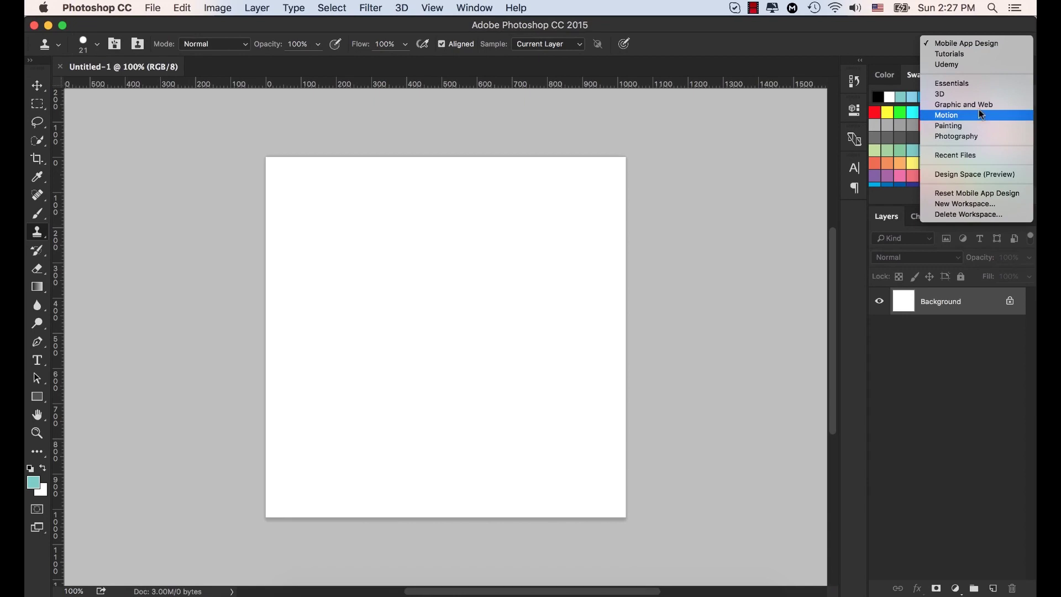
left_click(979, 87)
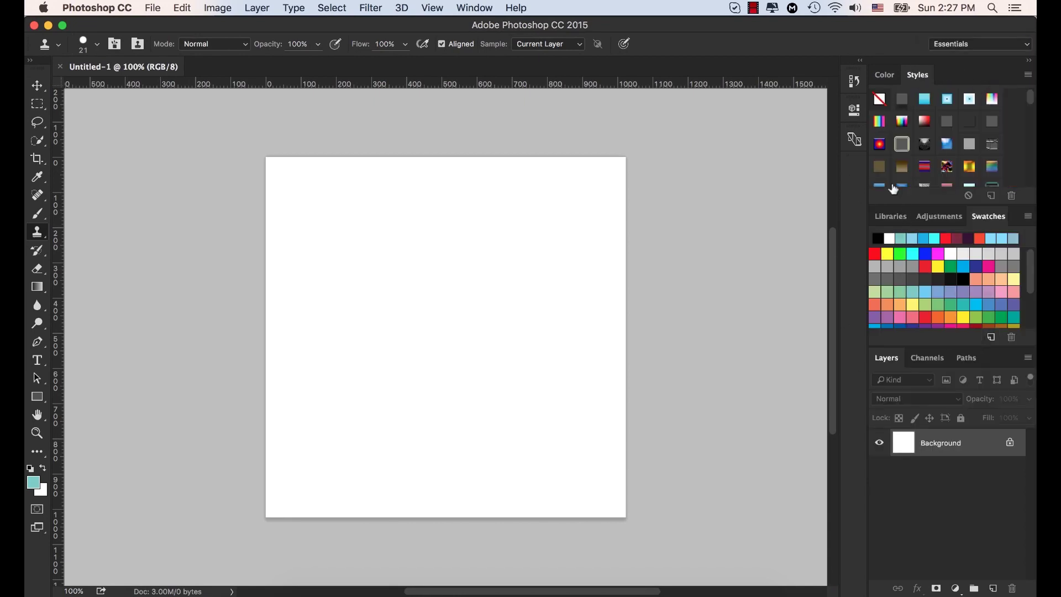
left_click(993, 46)
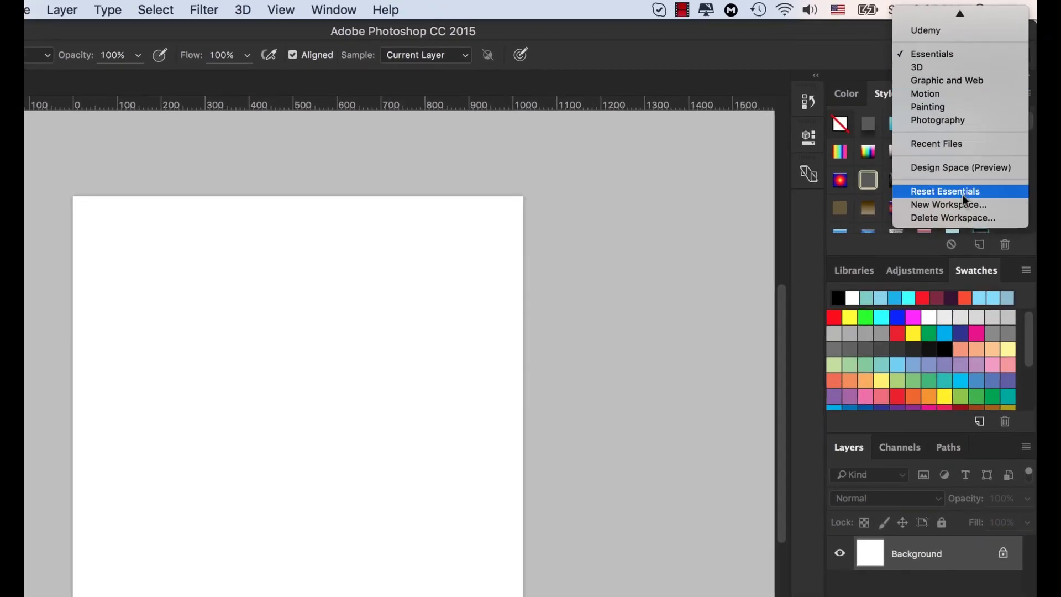
scroll(948, 118, "up", 1)
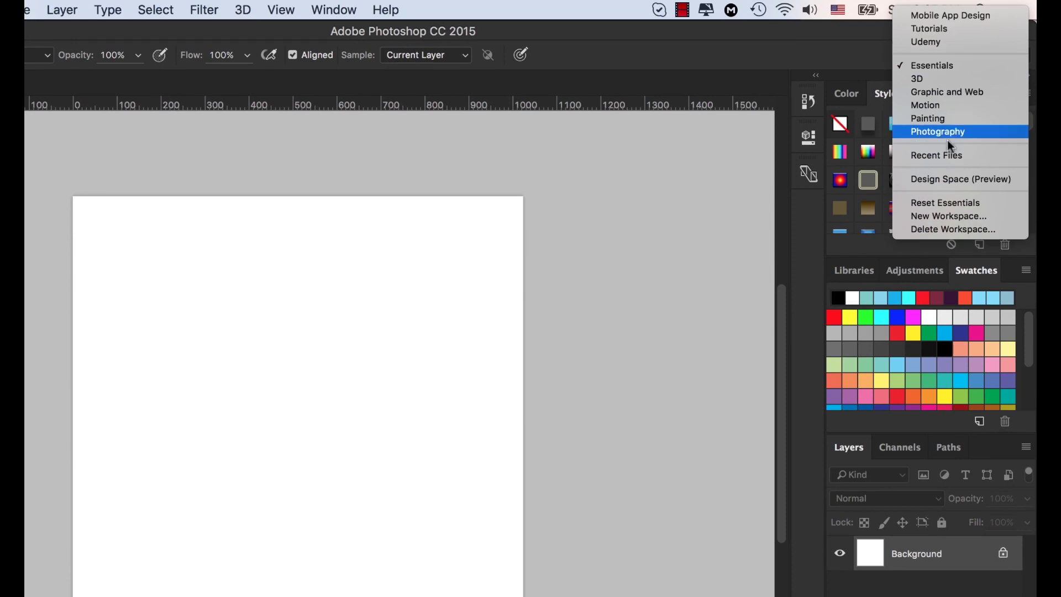
left_click(973, 16)
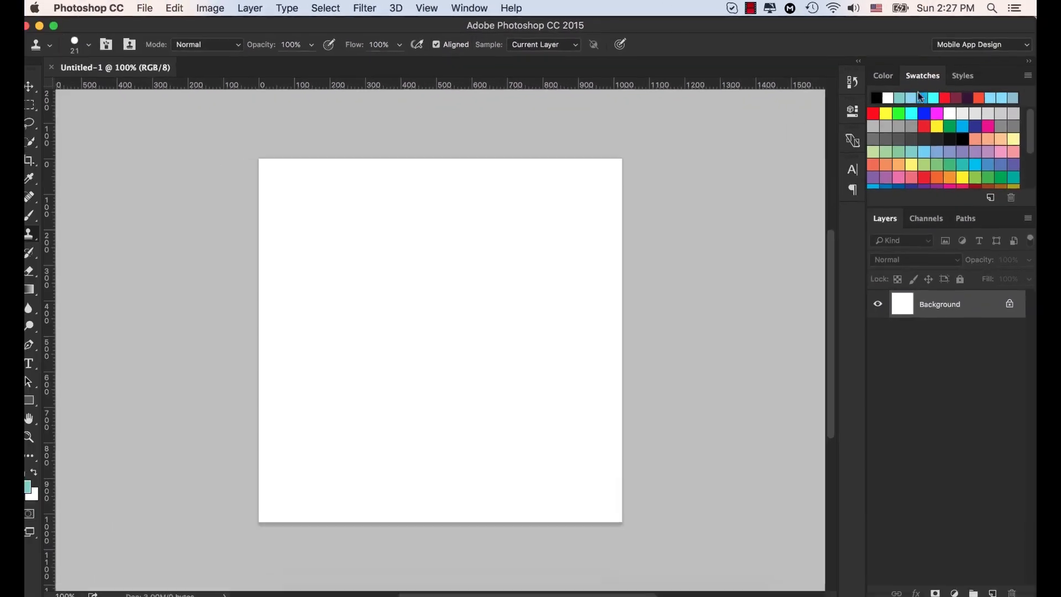